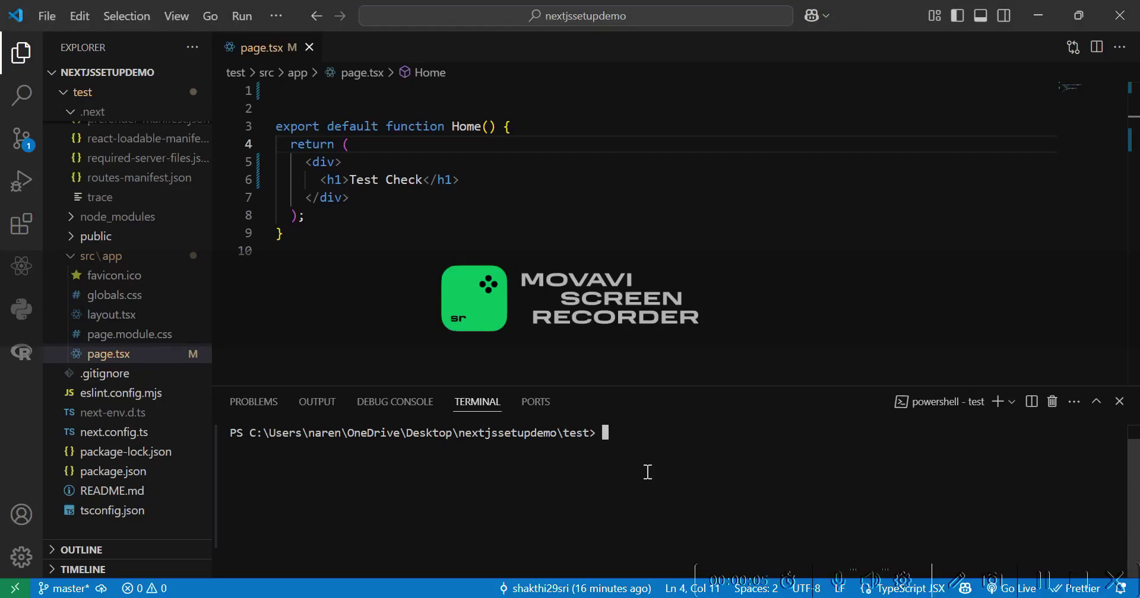
- Run npm run dev in the VS Code terminal to start the Next.js dev server on localhost:3000
click(488, 215)
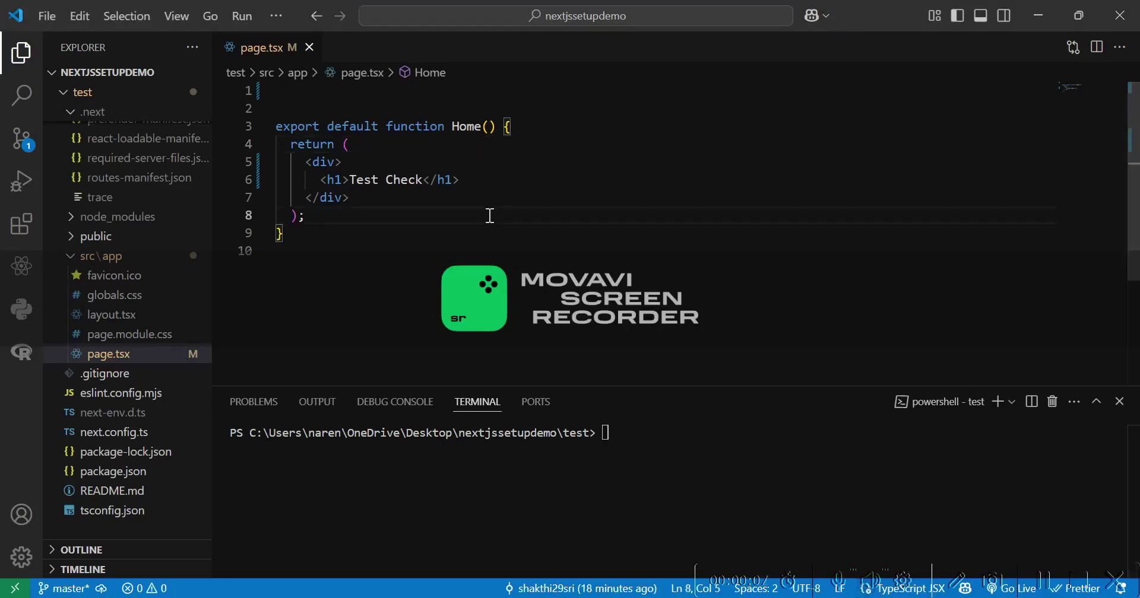
click(685, 484)
text(npm run)
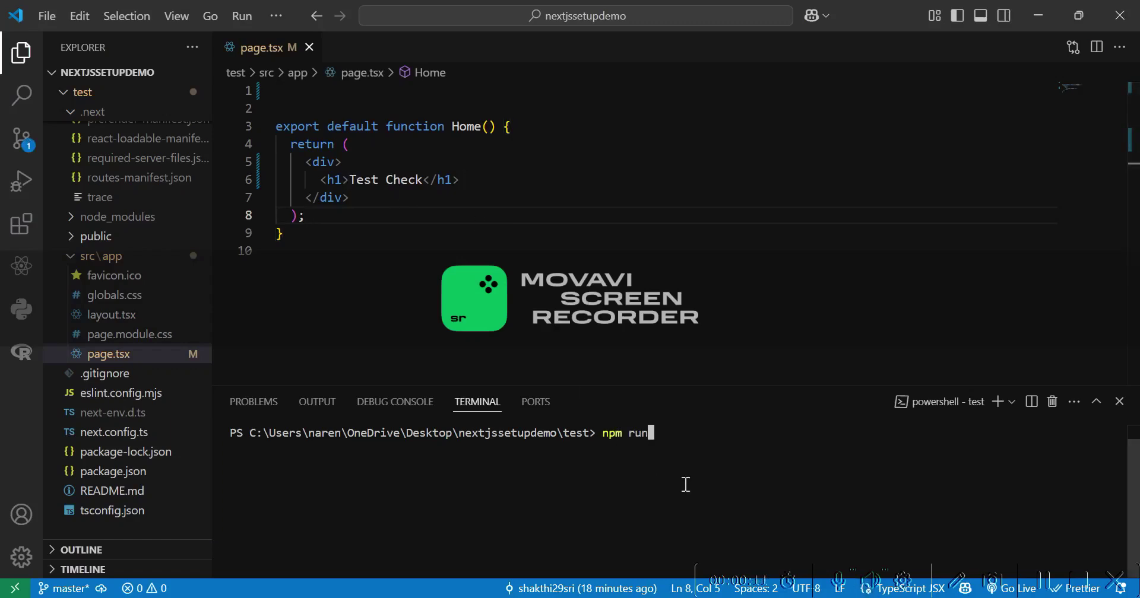
text( dev)
key(Return)
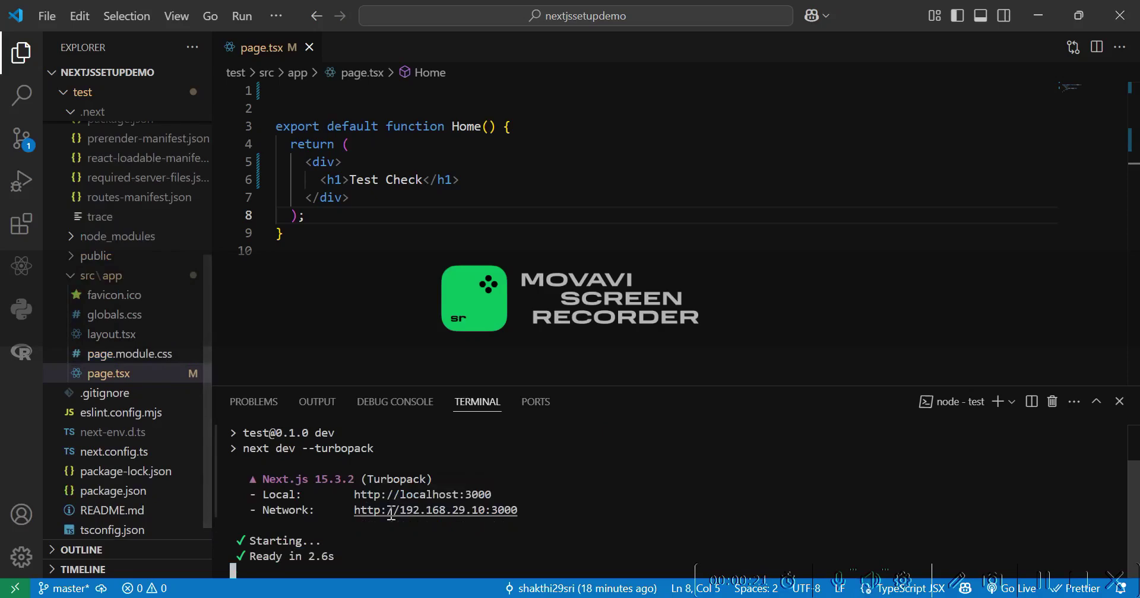
- Open localhost:3000 in Edge to view the Test Check page, closing the duplicate loading tab
ctrl+click(484, 494)
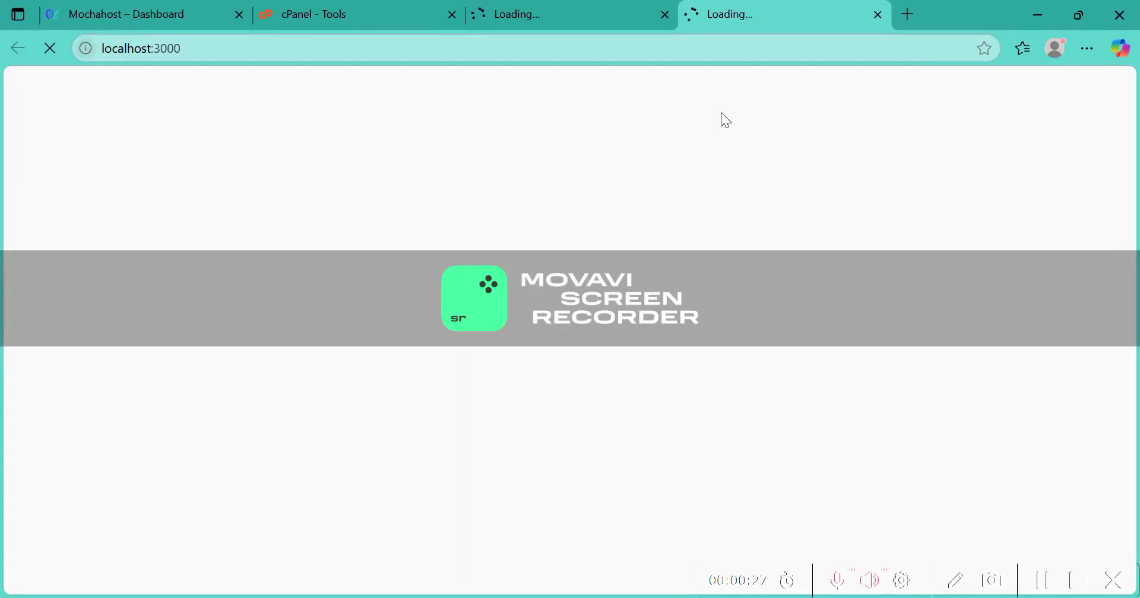
click(663, 15)
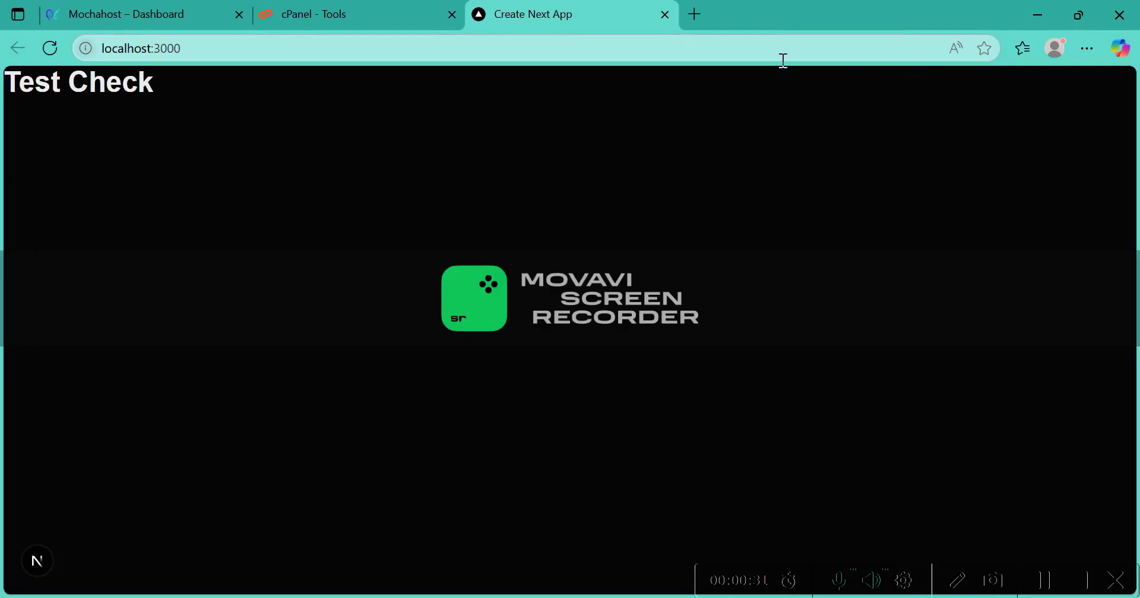
- Stop the dev server, confirm terminating the batch job, and clear the terminal
click(1037, 14)
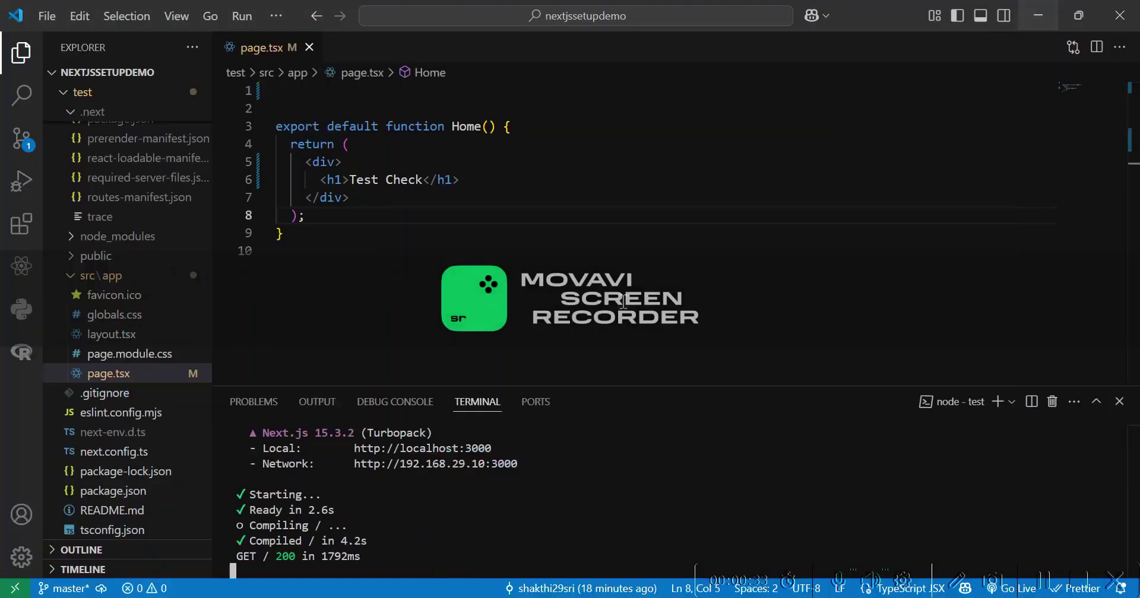
key(ctrl+c)
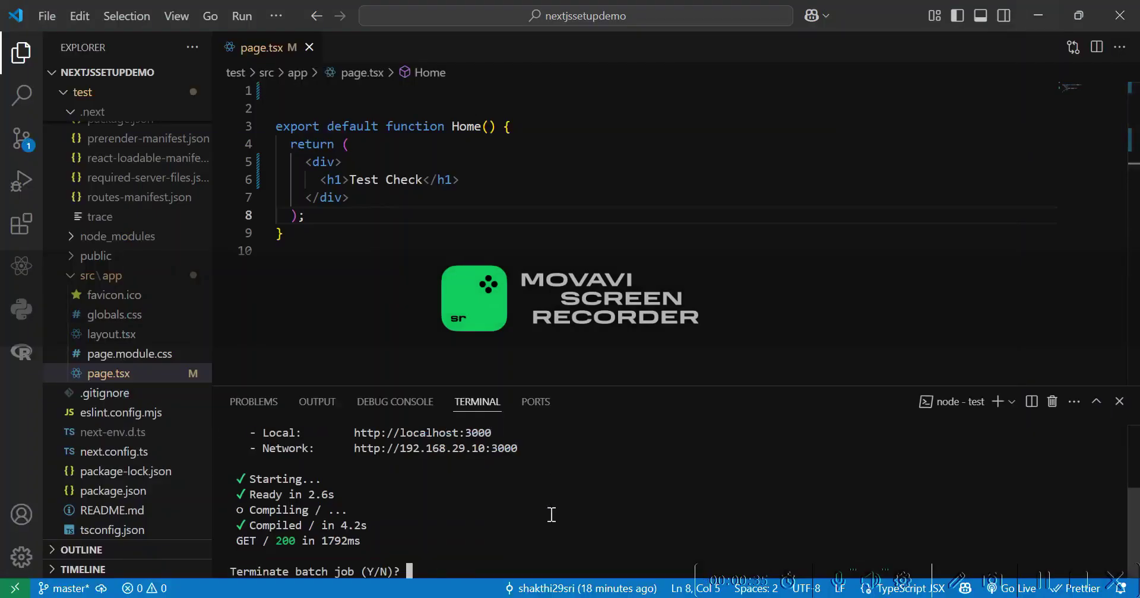
text(y)
key(Return)
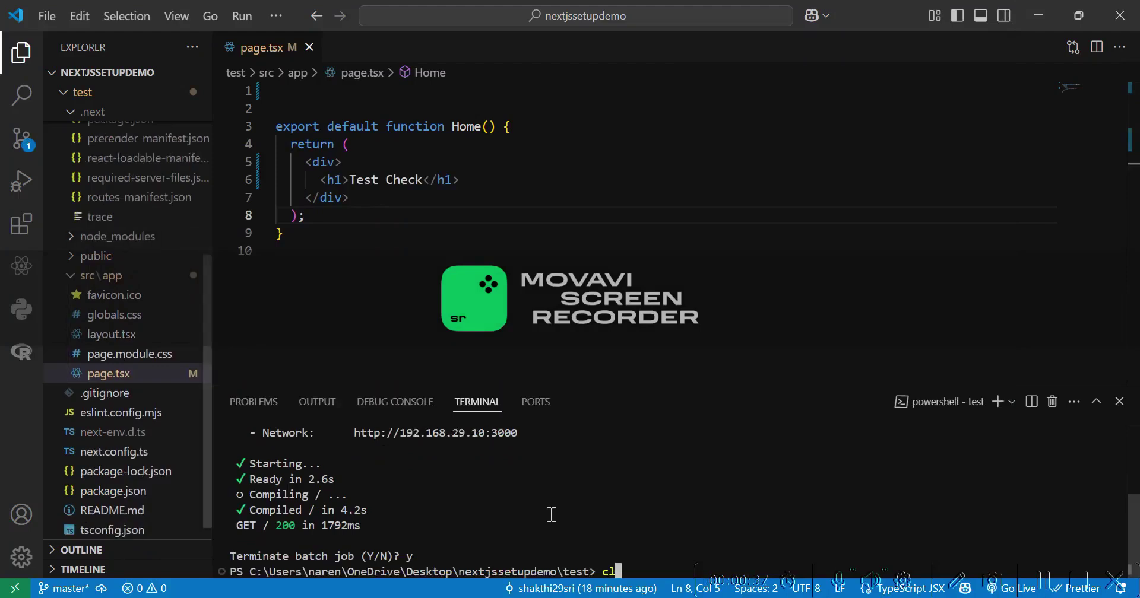
key(ctrl+l)
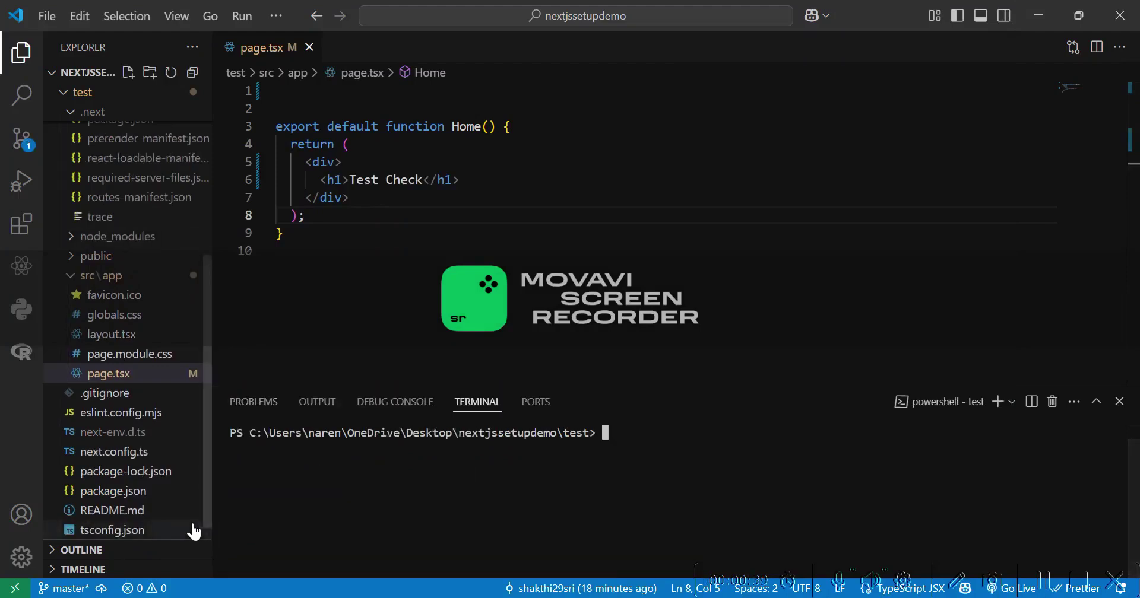
- Replace package.json's scripts with the homepage entry and node server.js scripts, then save it
click(148, 491)
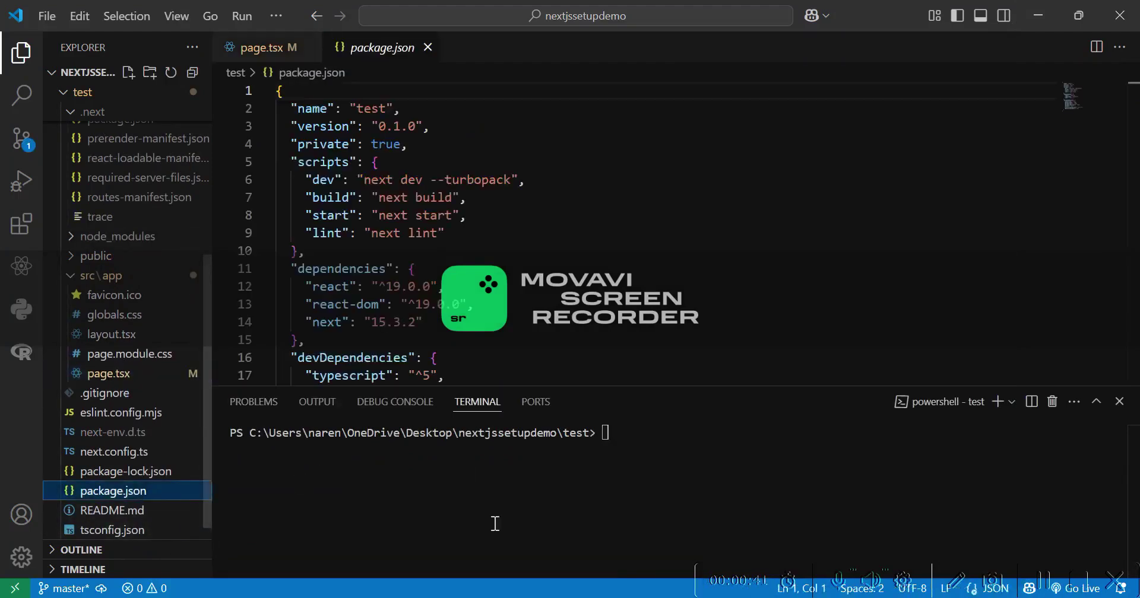
key(alt+Tab)
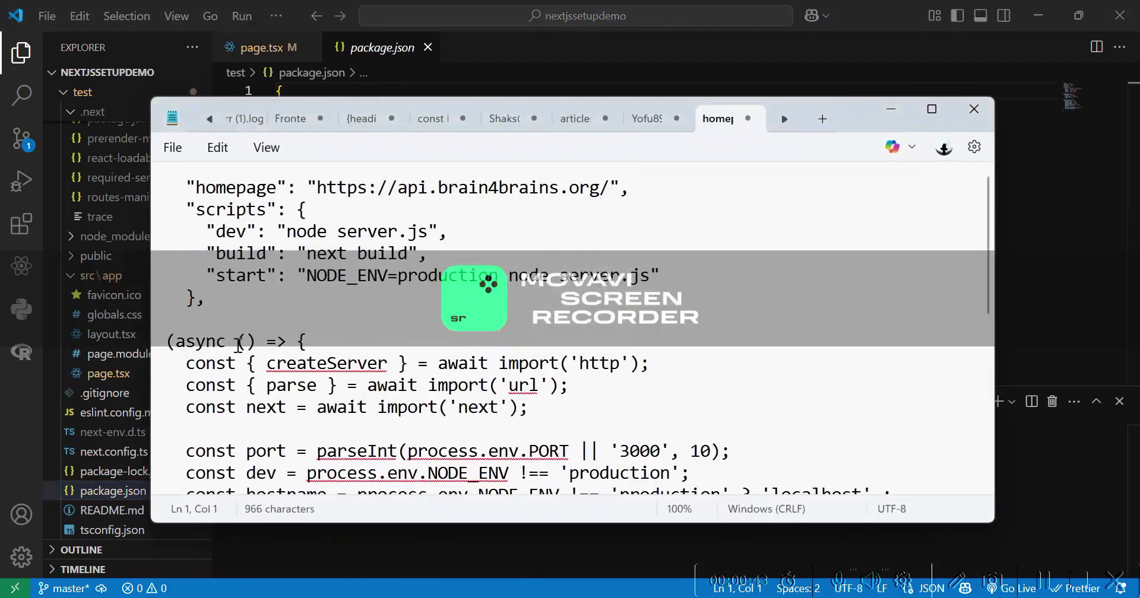
drag(204, 298, 153, 193)
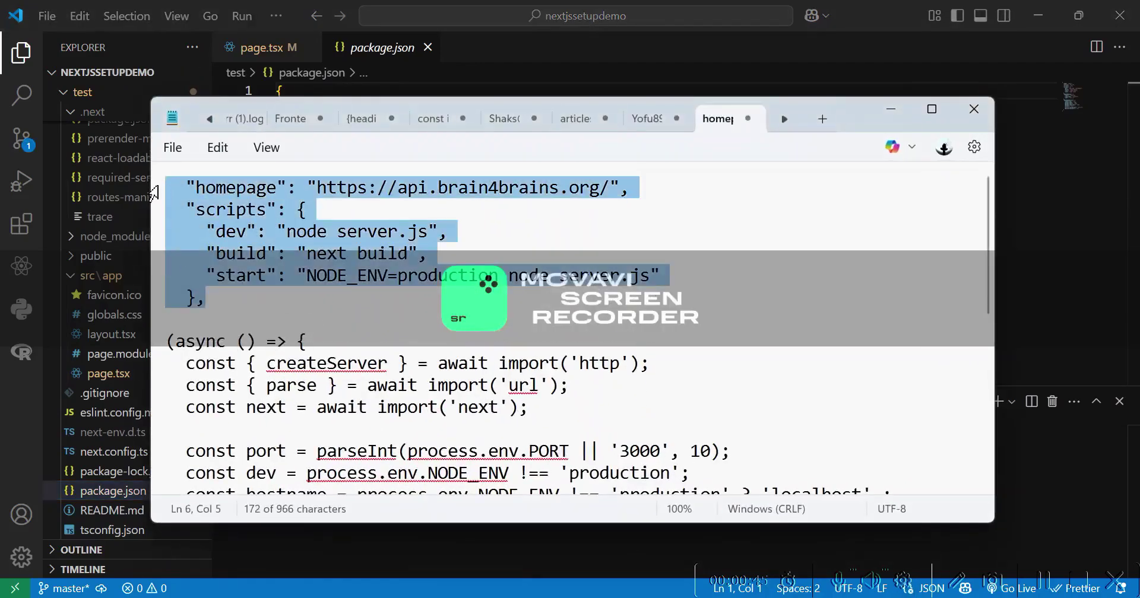
click(890, 109)
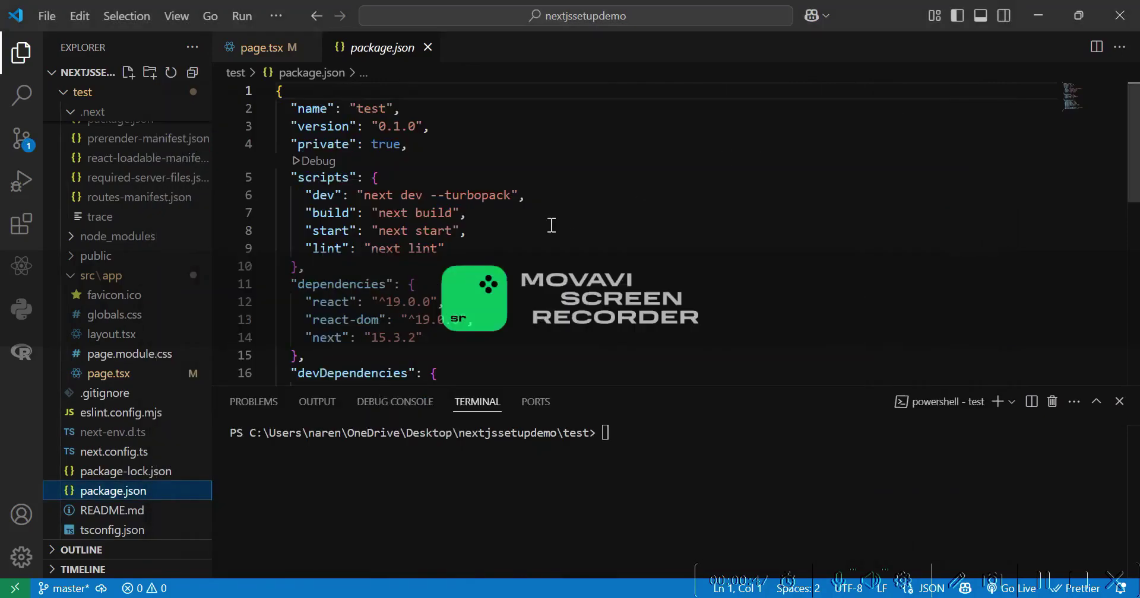
drag(325, 261, 291, 174)
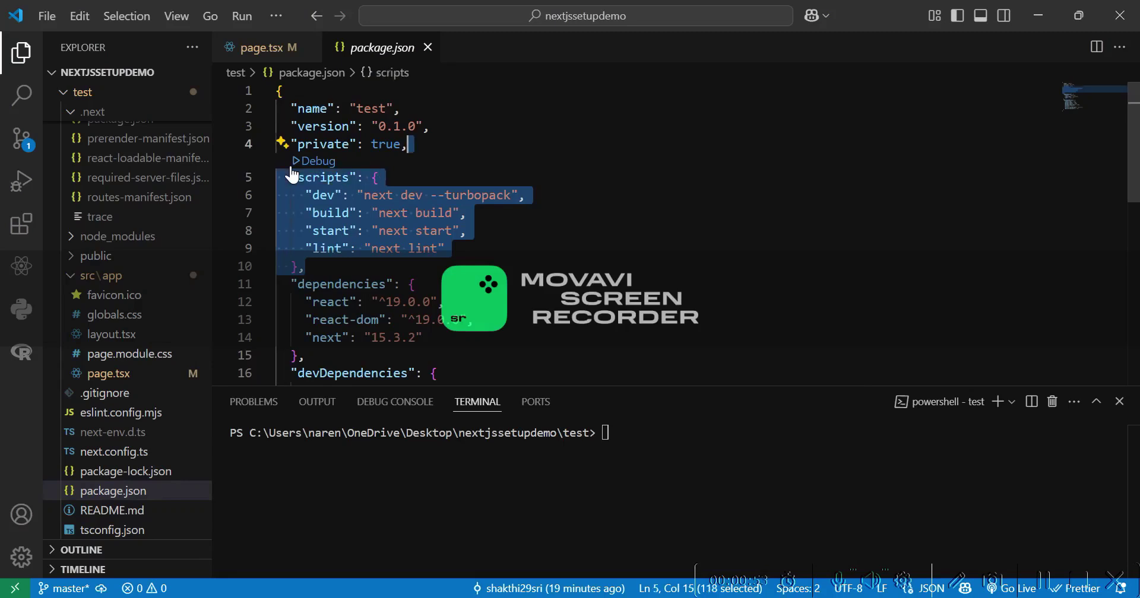
key(BackSpace)
key(Return)
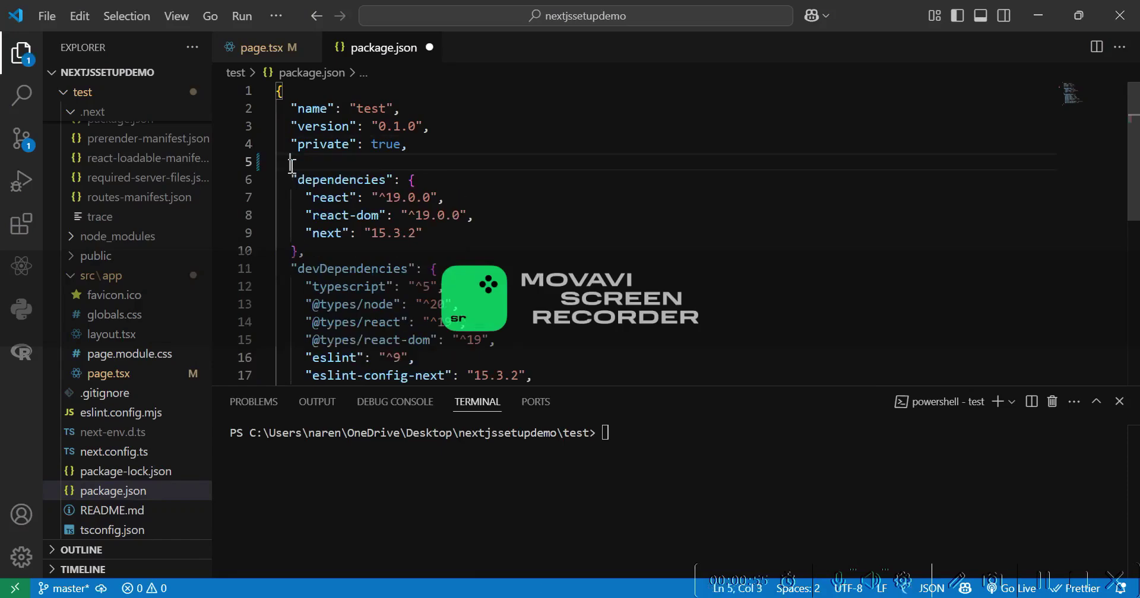
key(ctrl+v)
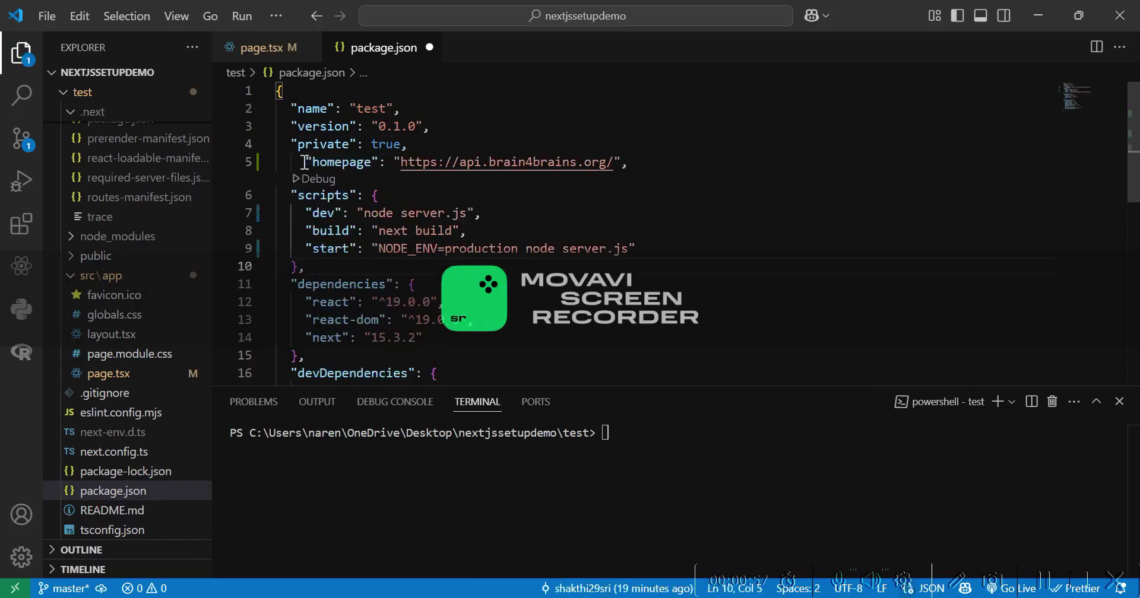
click(305, 161)
key(BackSpace)
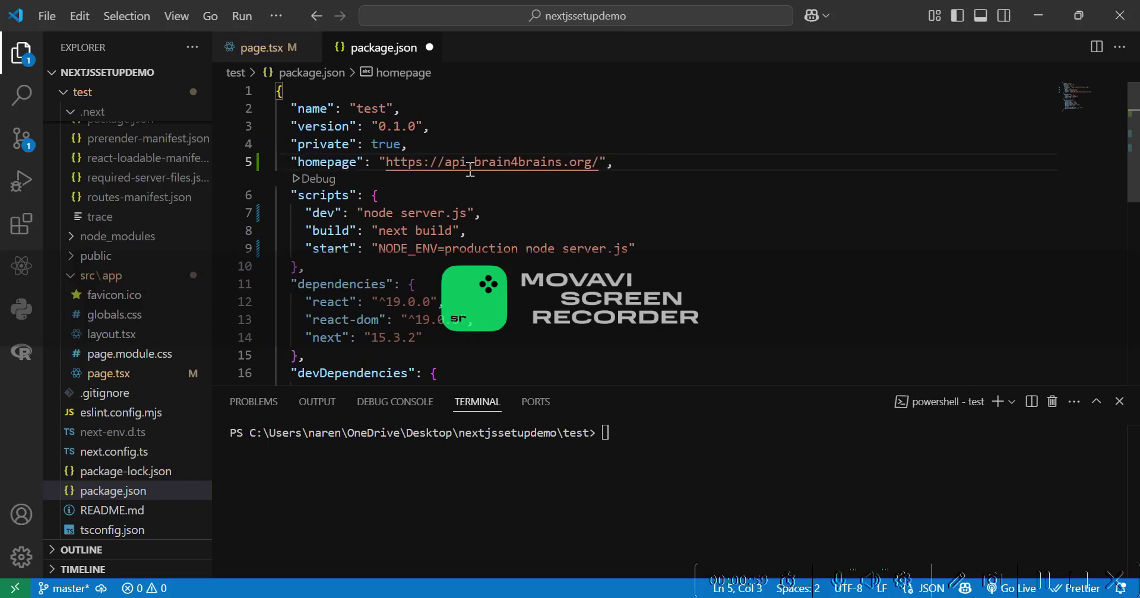
click(550, 202)
key(ctrl+s)
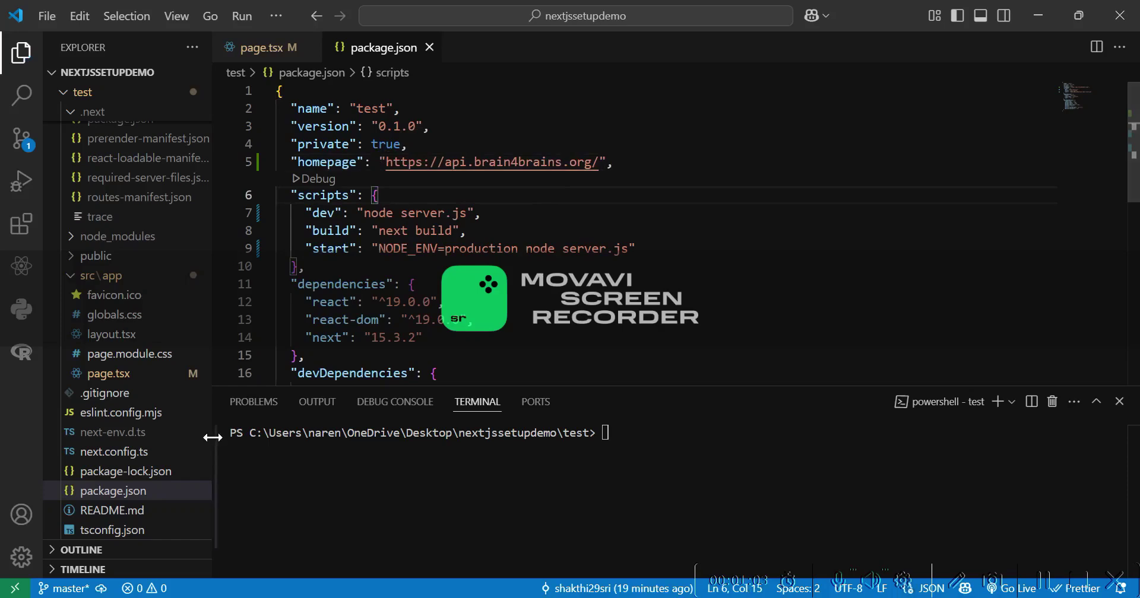
- Create a new empty file named server.js in the project
click(130, 75)
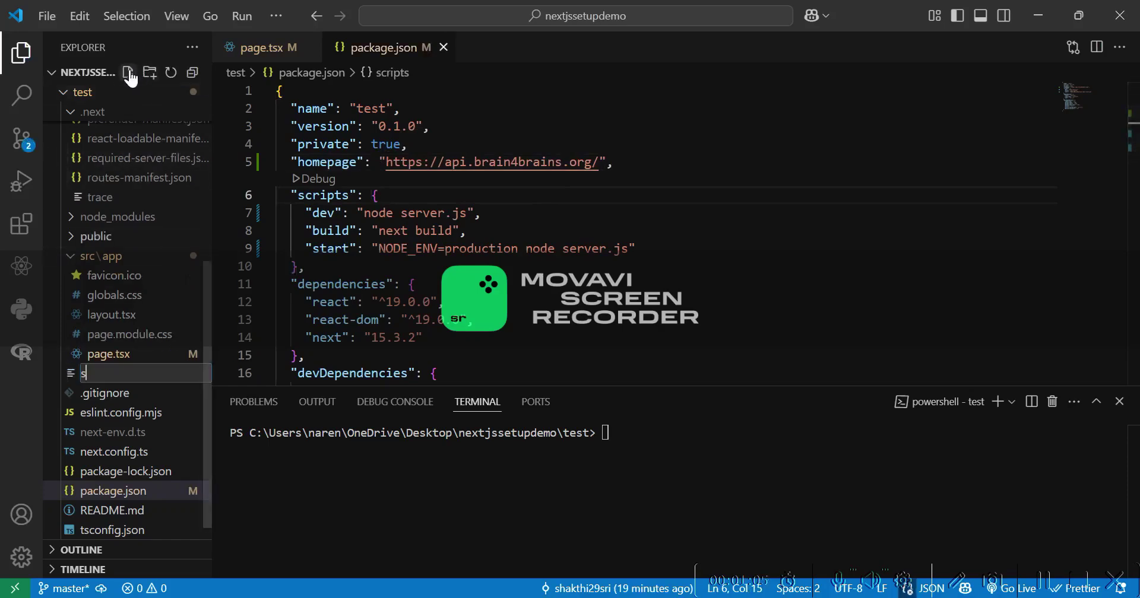
text(server.js)
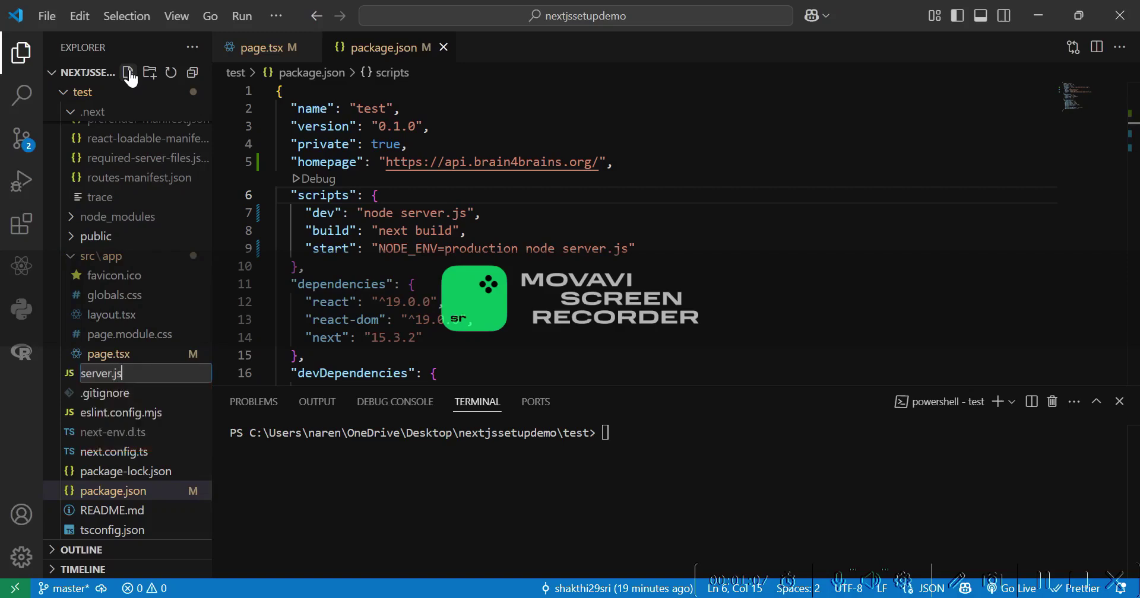
key(Return)
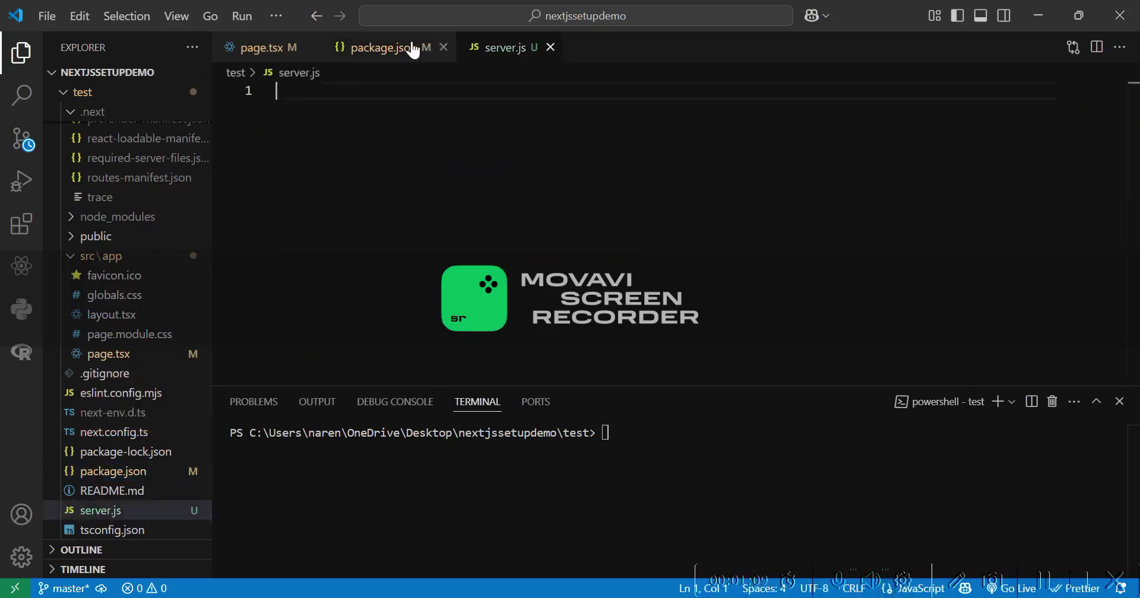
click(404, 50)
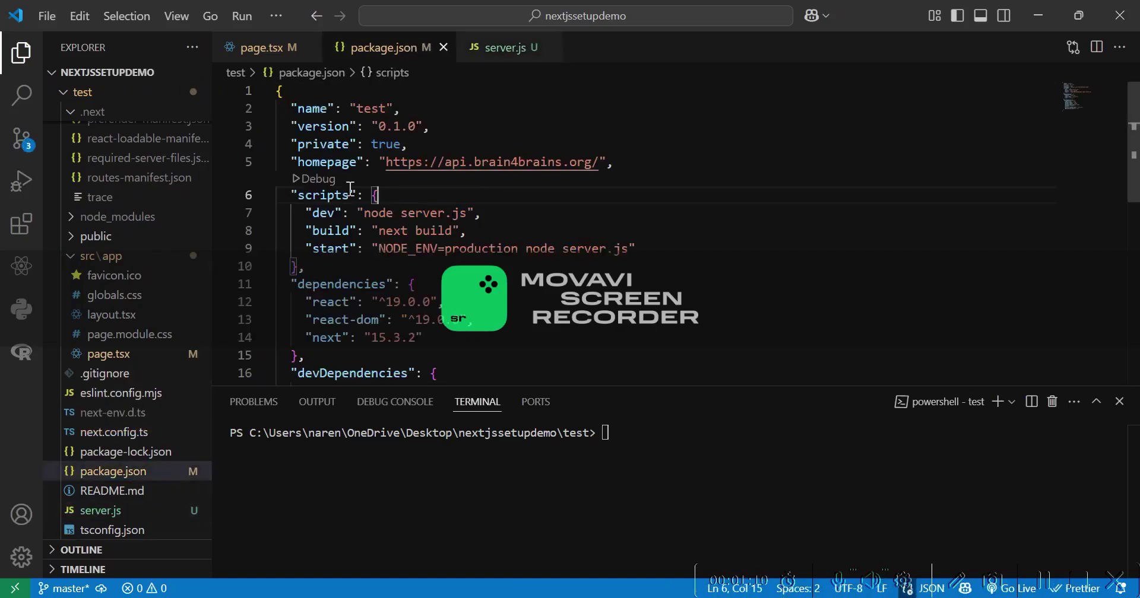
click(488, 52)
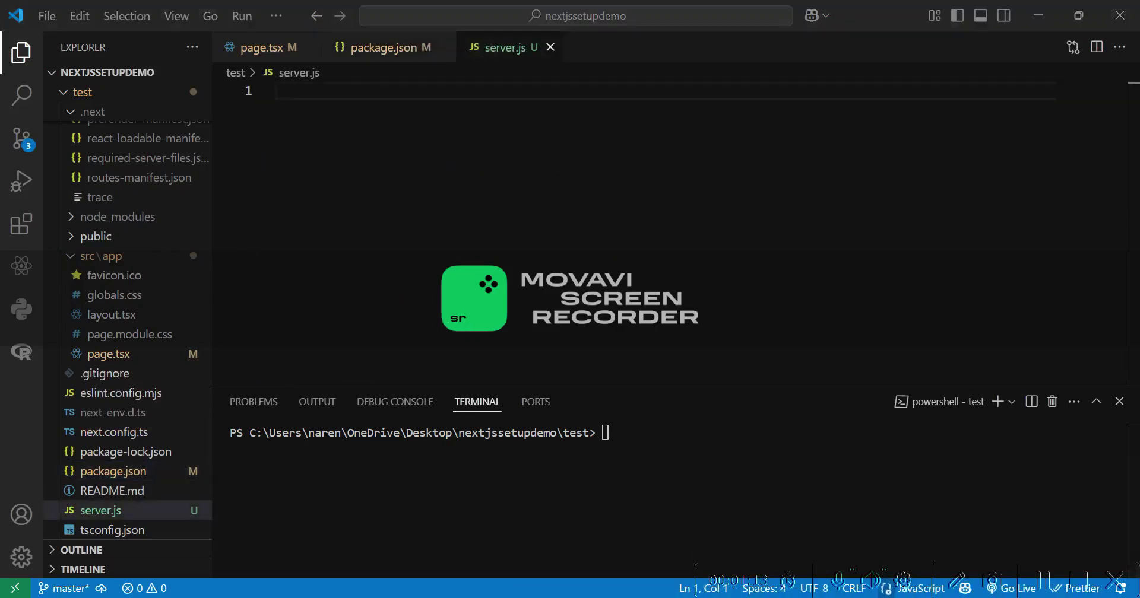
- Paste the custom Next.js server code (port 3000, host api.brain4brains.org) into server.js and save
key(alt+Tab)
triple_click(161, 347)
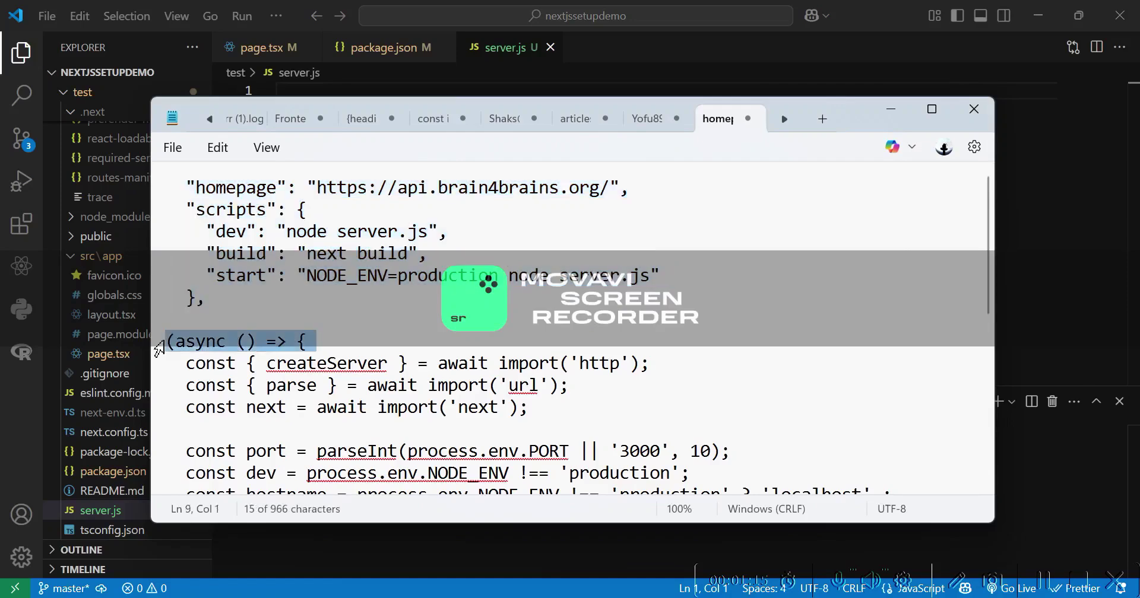
click(203, 319)
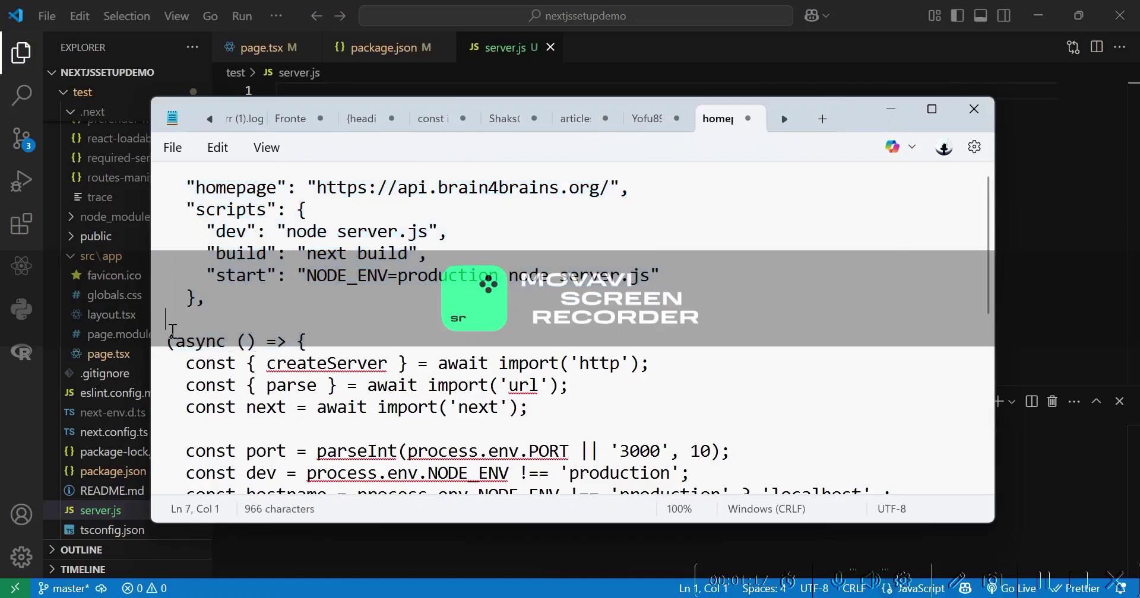
key(shift+Down)
key(shift+Down)
key(shift+Down)
key(shift+Down)
key(shift+Down)
key(shift+Down)
key(shift+Down)
key(shift+Down)
key(shift+Down)
key(shift+Down)
key(shift+Down)
key(shift+Down)
key(shift+Down)
key(shift+Down)
key(shift+Down)
key(shift+Down)
key(shift+Down)
key(shift+Down)
key(shift+Down)
key(shift+Down)
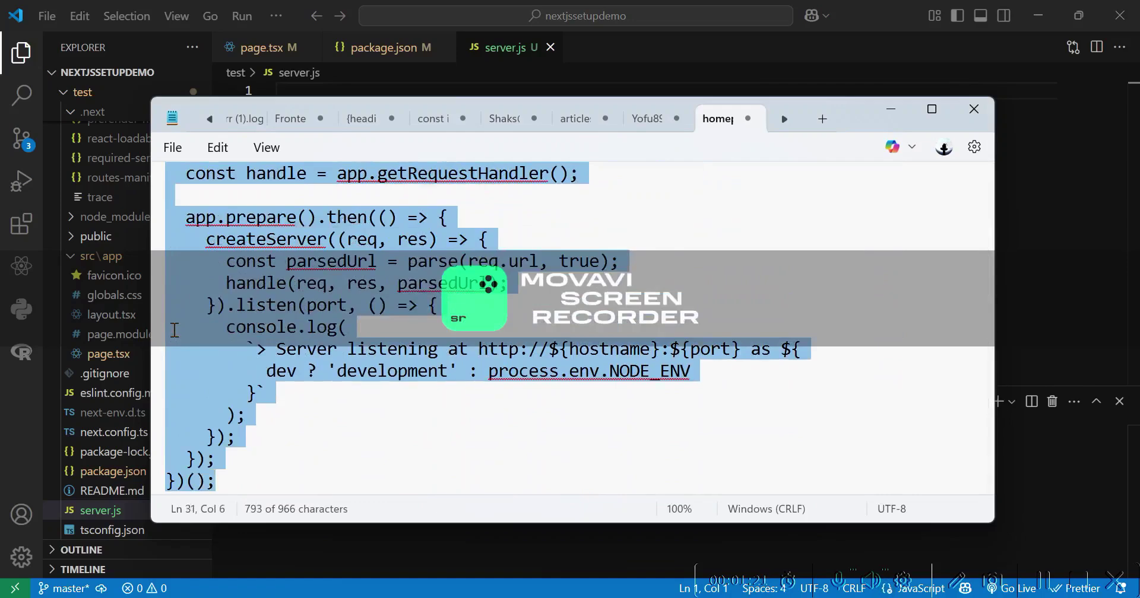
click(1100, 267)
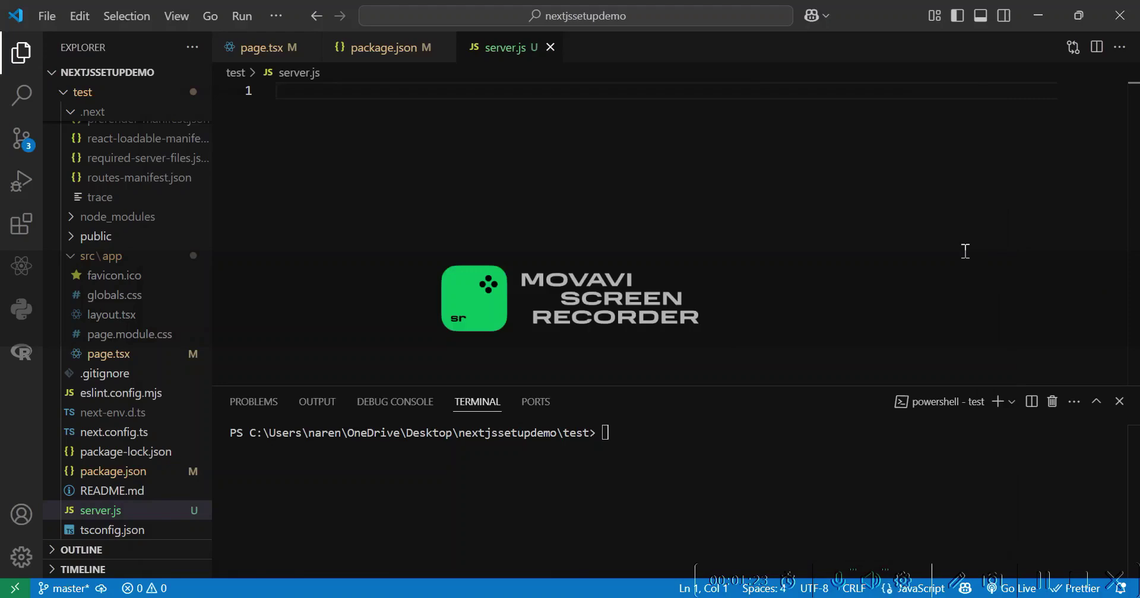
key(ctrl+v)
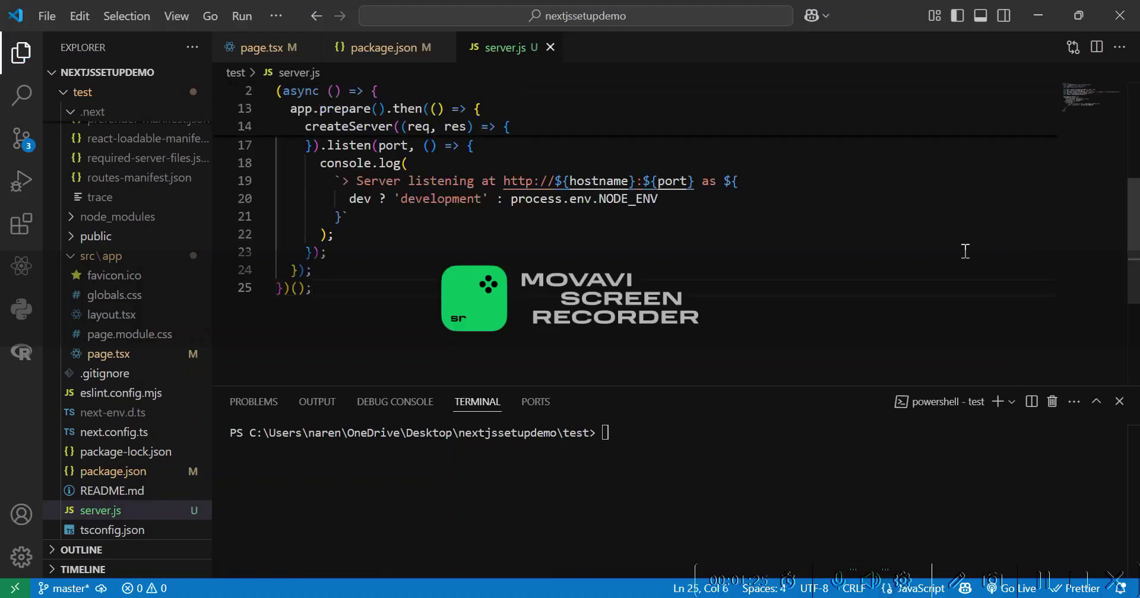
key(ctrl+a)
key(ctrl+s)
scroll(965, 251, up, 5)
drag(966, 233, 818, 237)
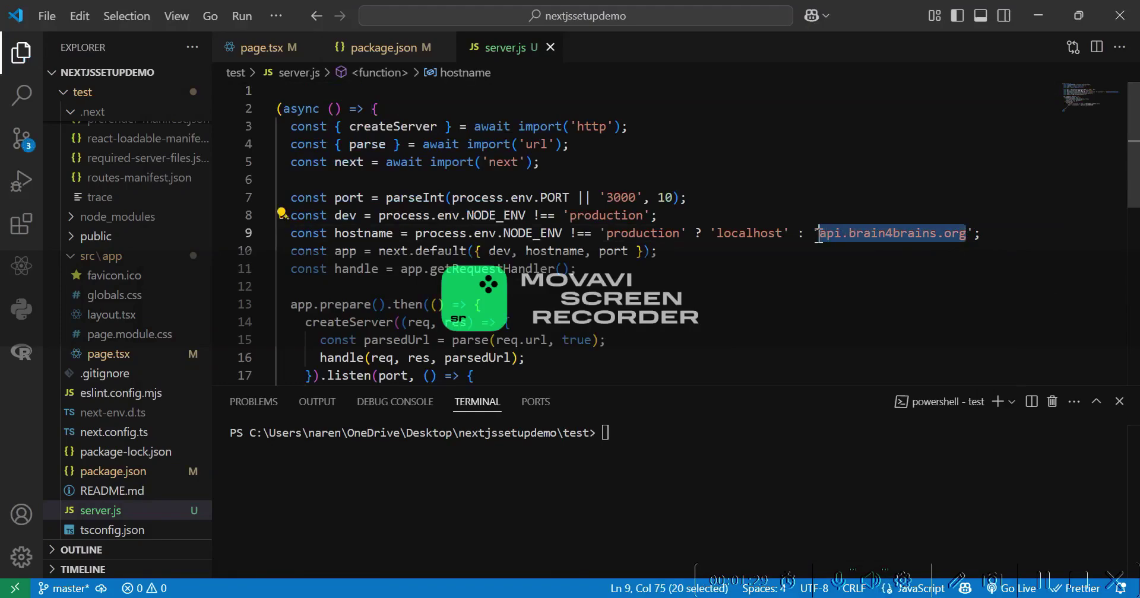
- Run npm run build in the terminal to start a production build
click(753, 341)
click(687, 479)
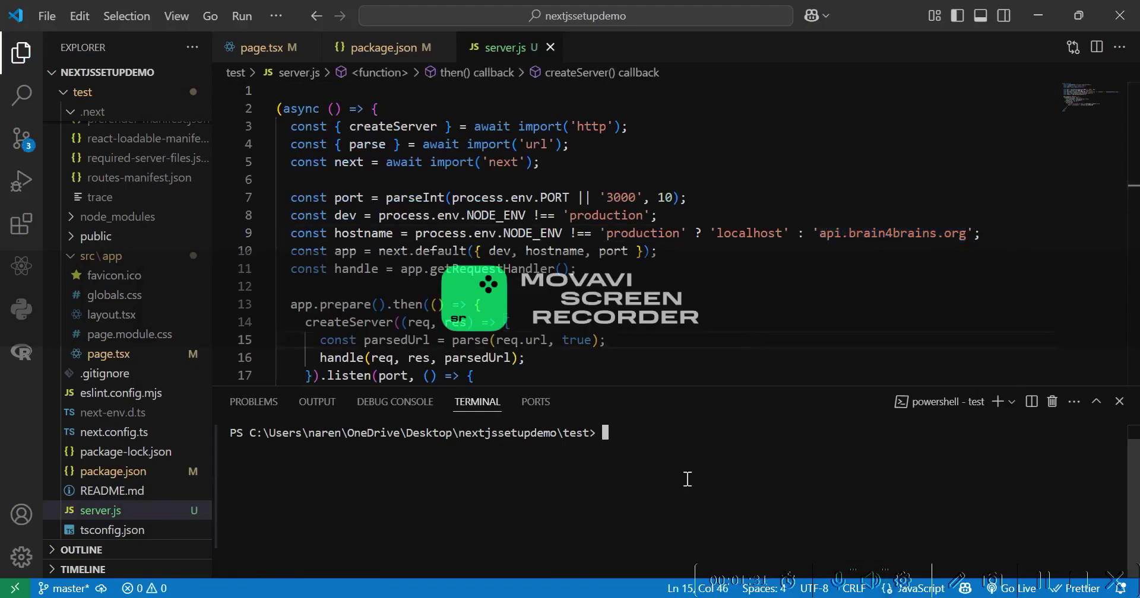
text(npm run)
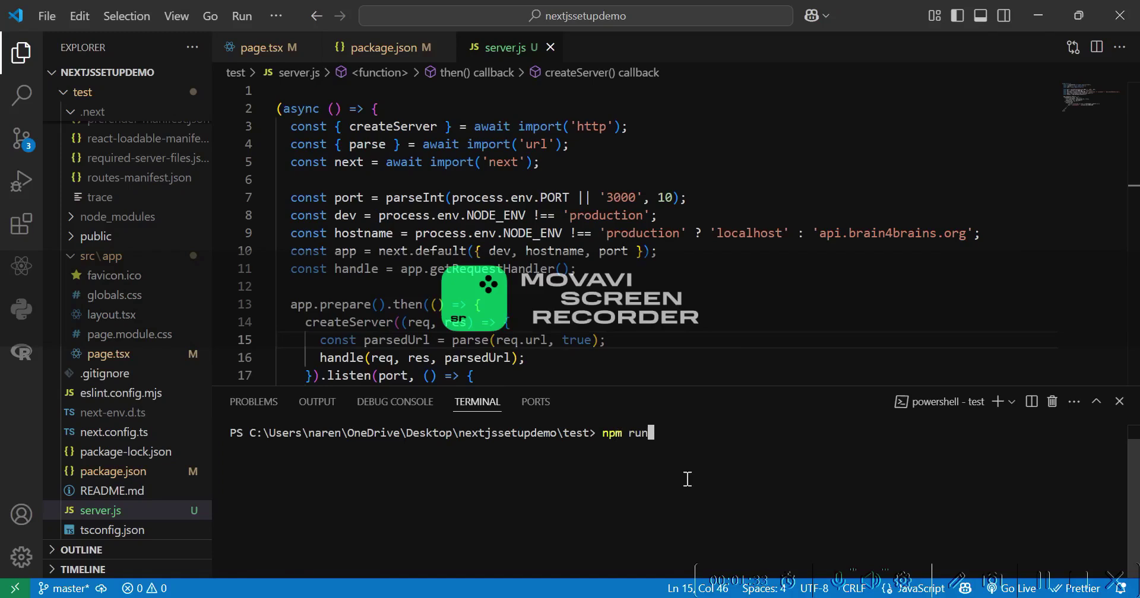
text( build)
key(Return)
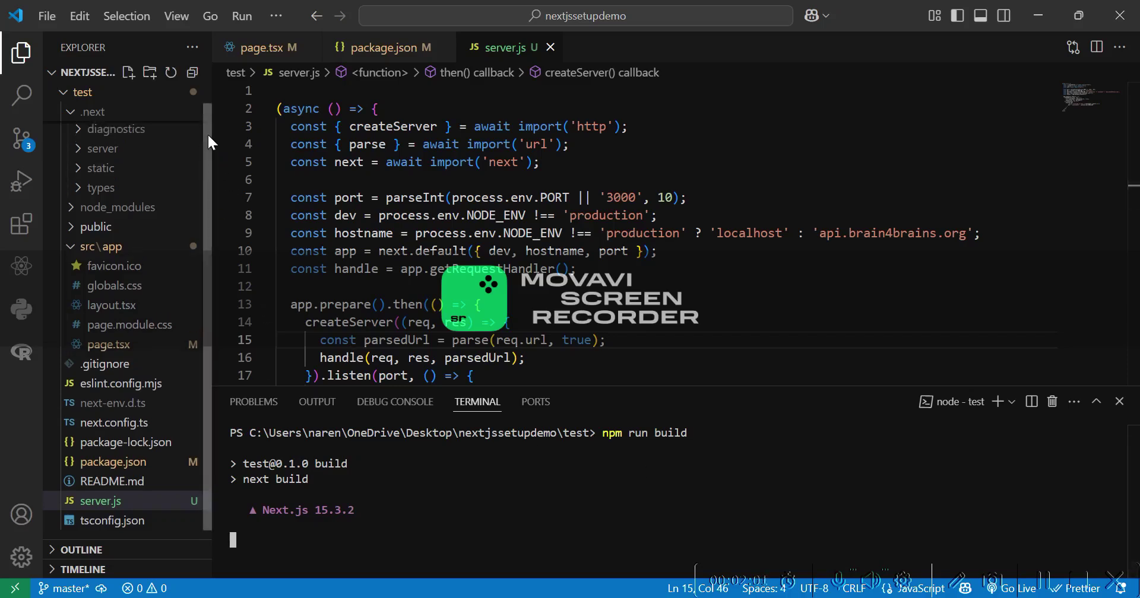
- Cancel the running build, confirm terminating the job, and clear the terminal with cls
click(533, 181)
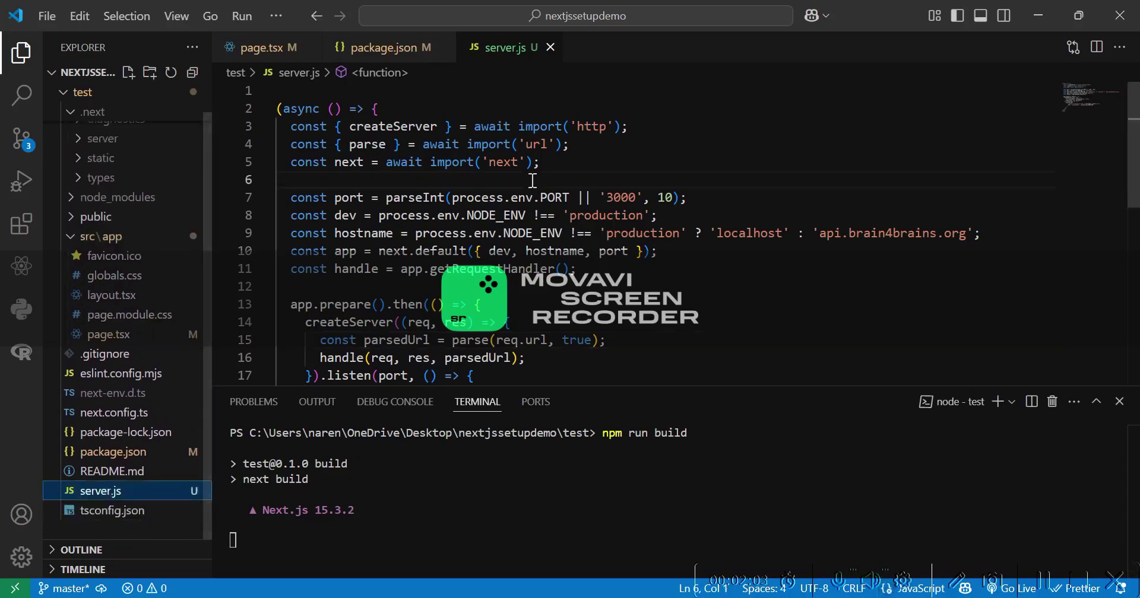
click(483, 473)
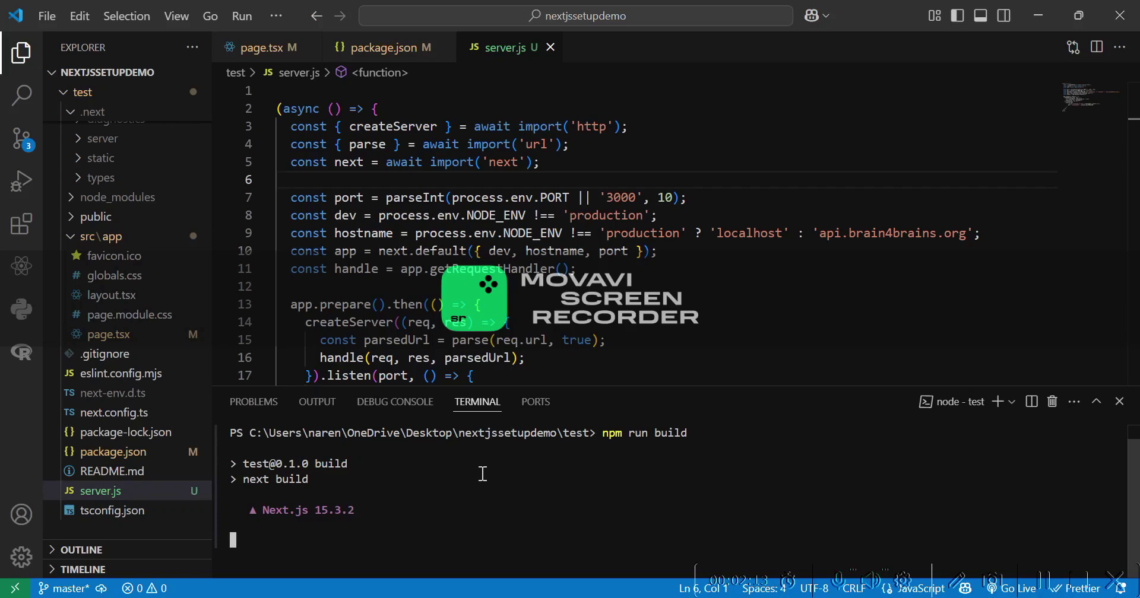
key(ctrl+c)
text(y)
key(Return)
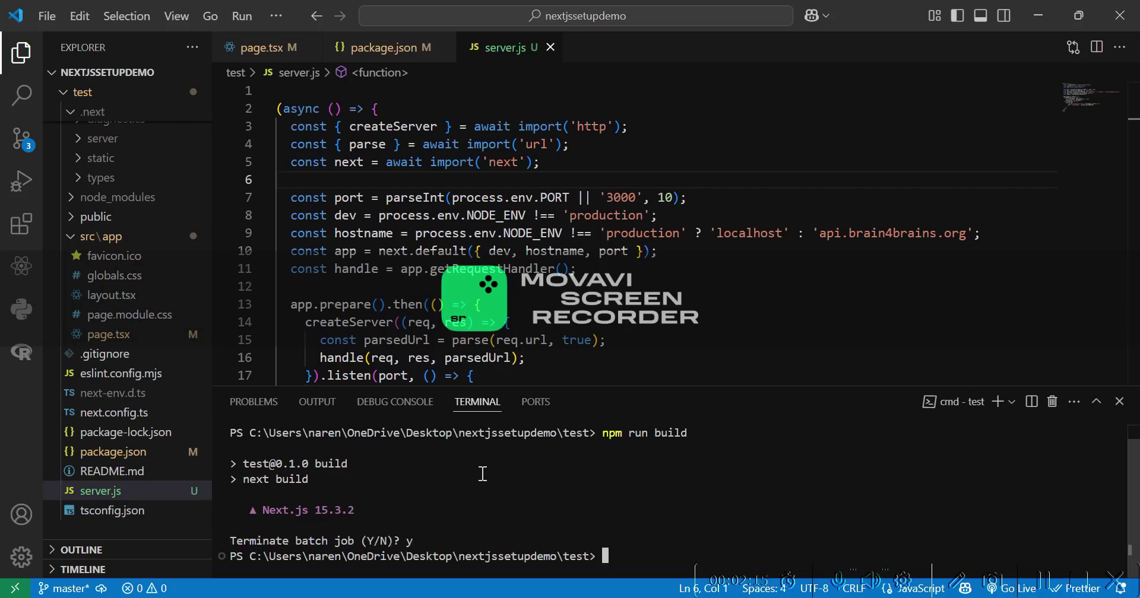
text(cl)
key(Return)
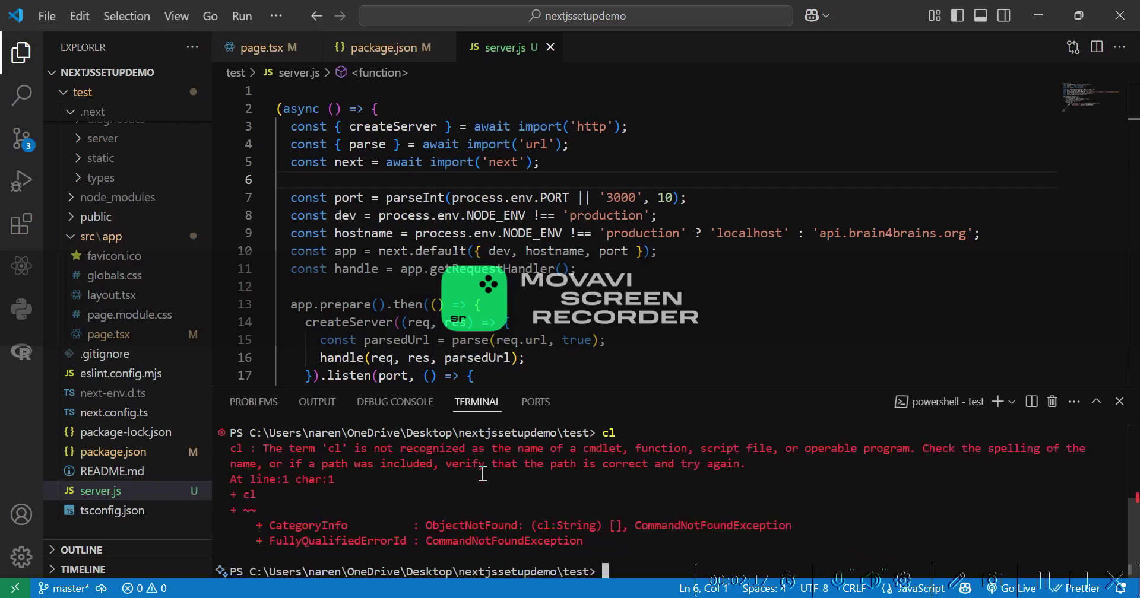
text(cls)
key(Return)
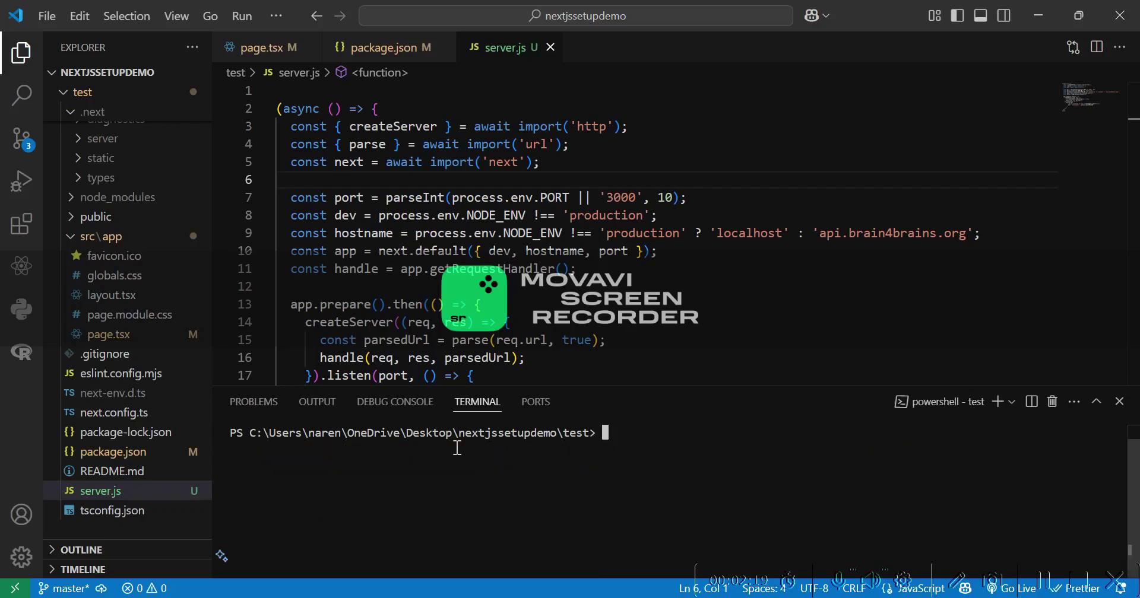
- Delete the old .next folder to the Recycle Bin
right_click(117, 111)
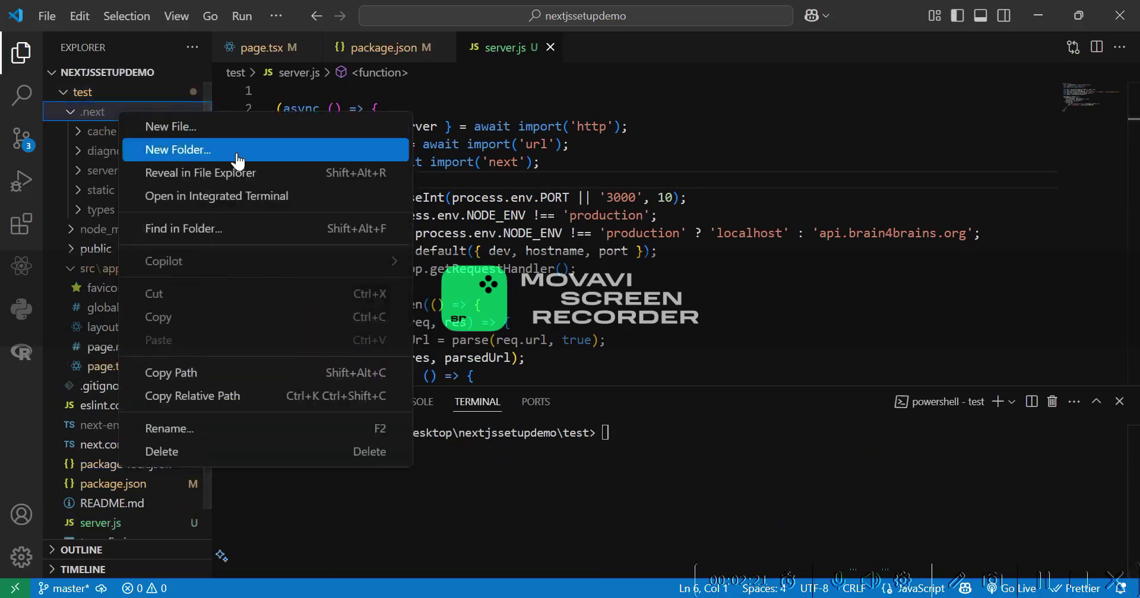
click(244, 451)
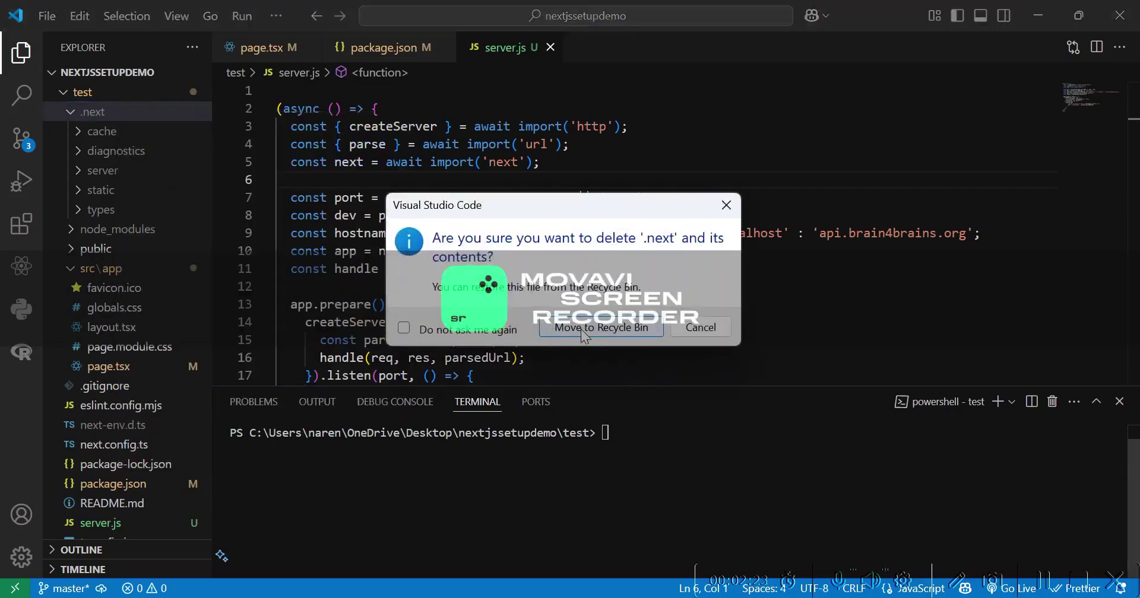
click(639, 333)
- Run npm run build to produce a fresh production build
click(683, 517)
text(npm)
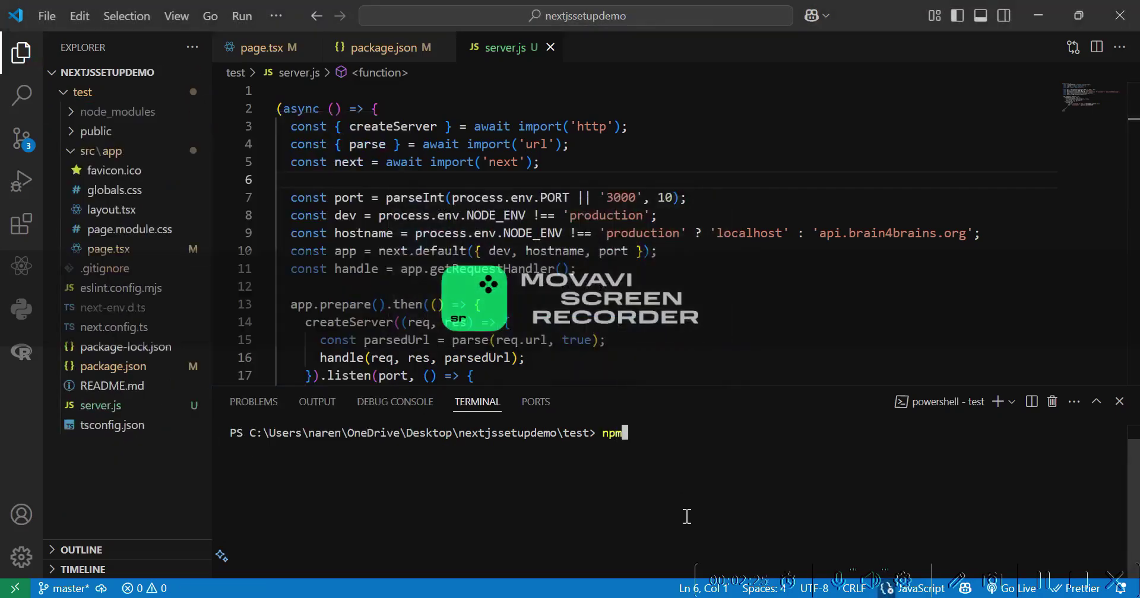
text( run build)
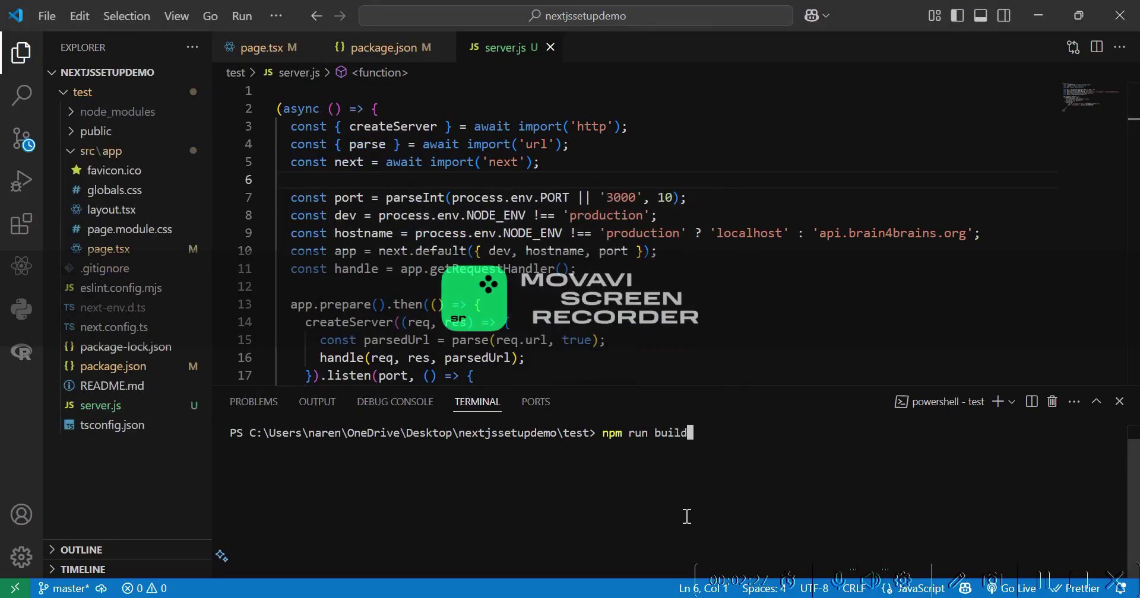
key(Return)
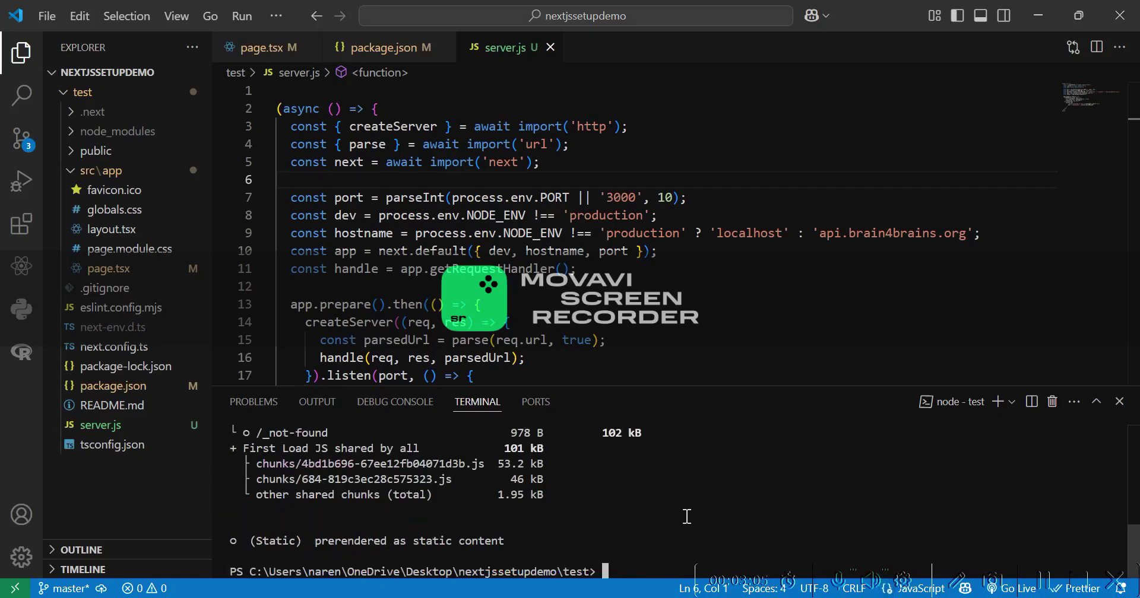
- In Desktop > nextjssetupdemo > test, select everything except .git, node_modules and package-lock
key(alt+Tab)
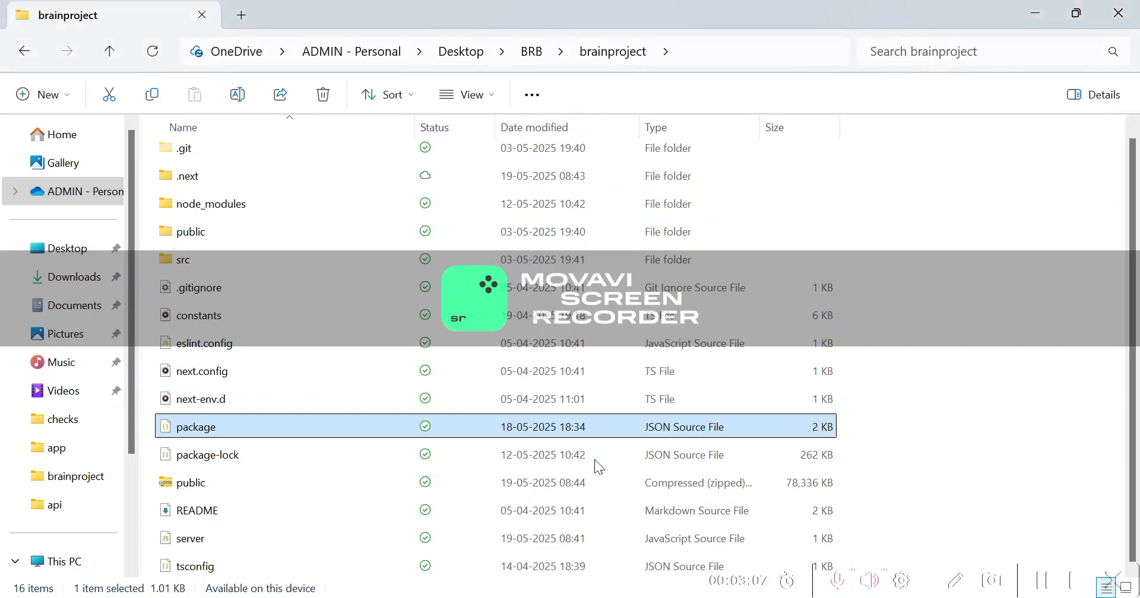
click(460, 56)
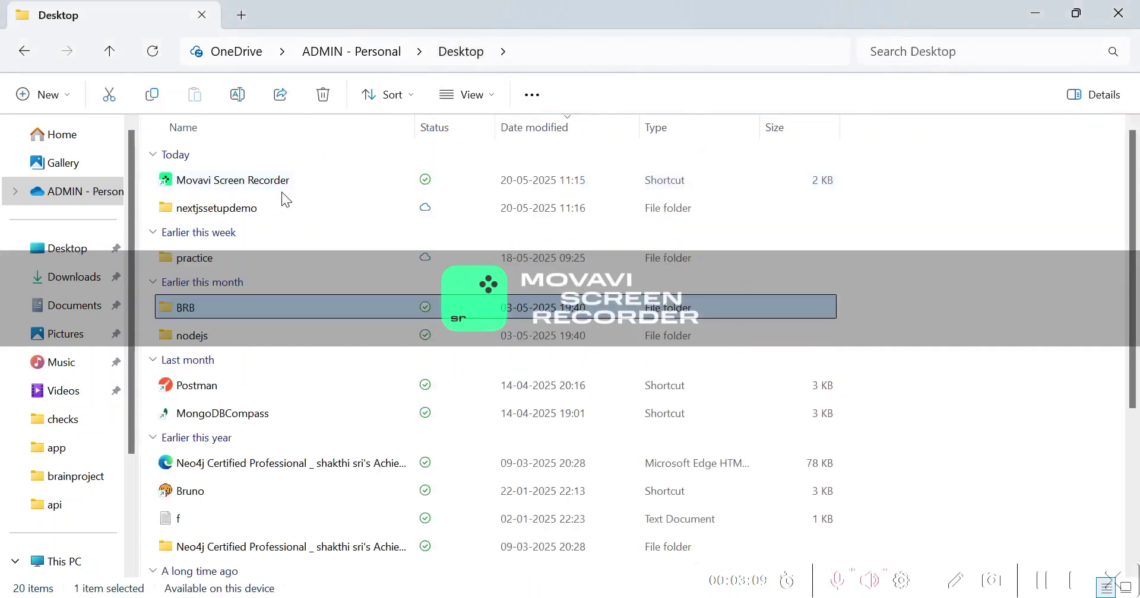
double_click(279, 203)
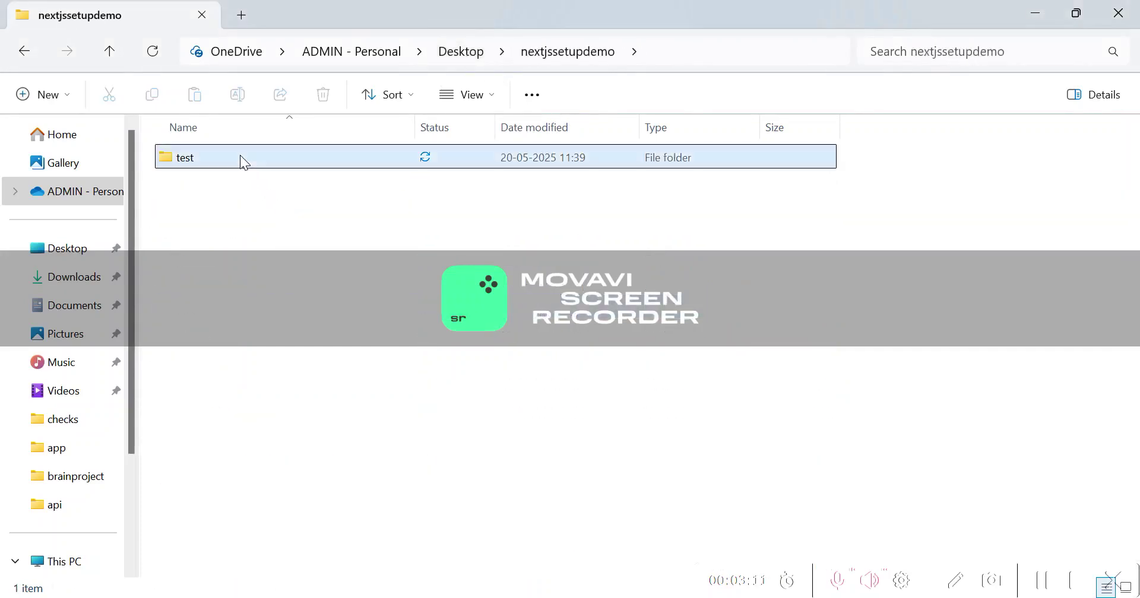
double_click(240, 158)
key(ctrl+a)
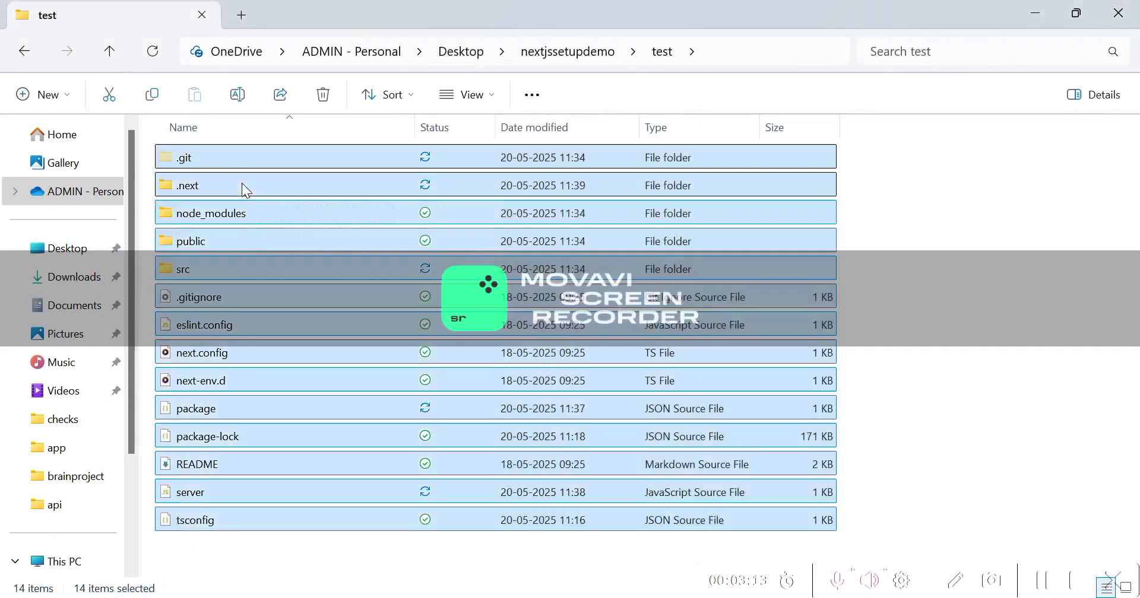
ctrl+click(219, 159)
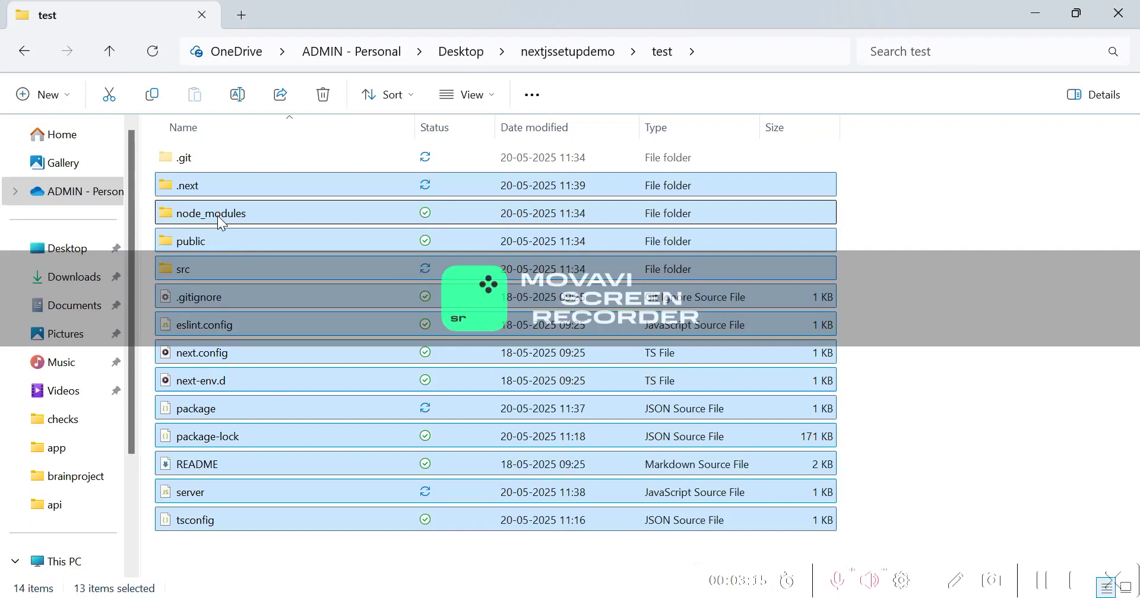
ctrl+click(217, 216)
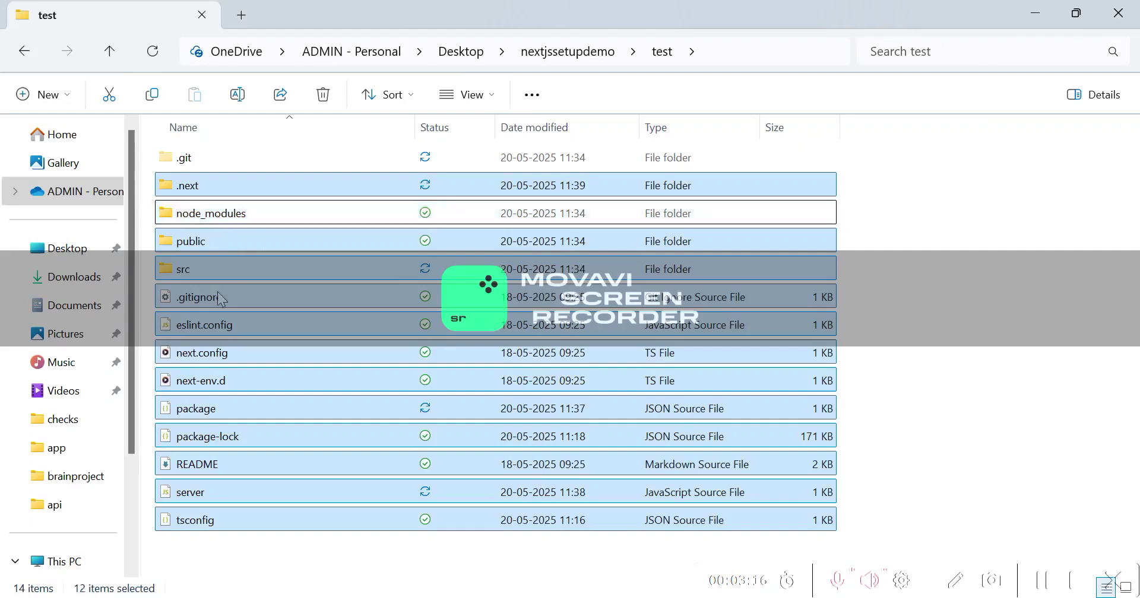
ctrl+click(215, 444)
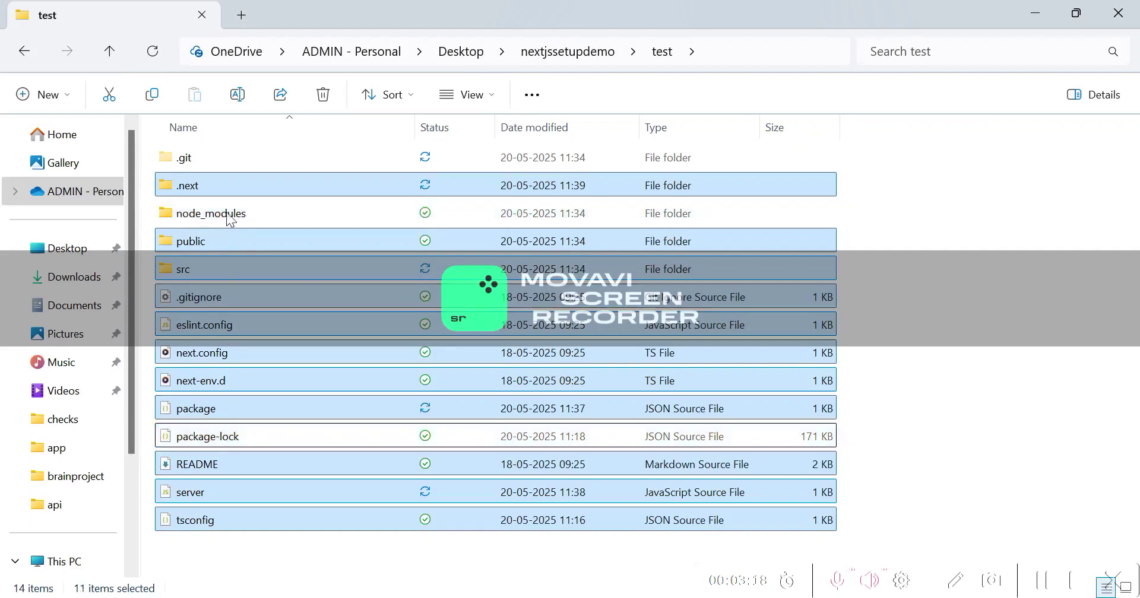
- Compress the selected items into a ZIP archive named sample
right_click(388, 330)
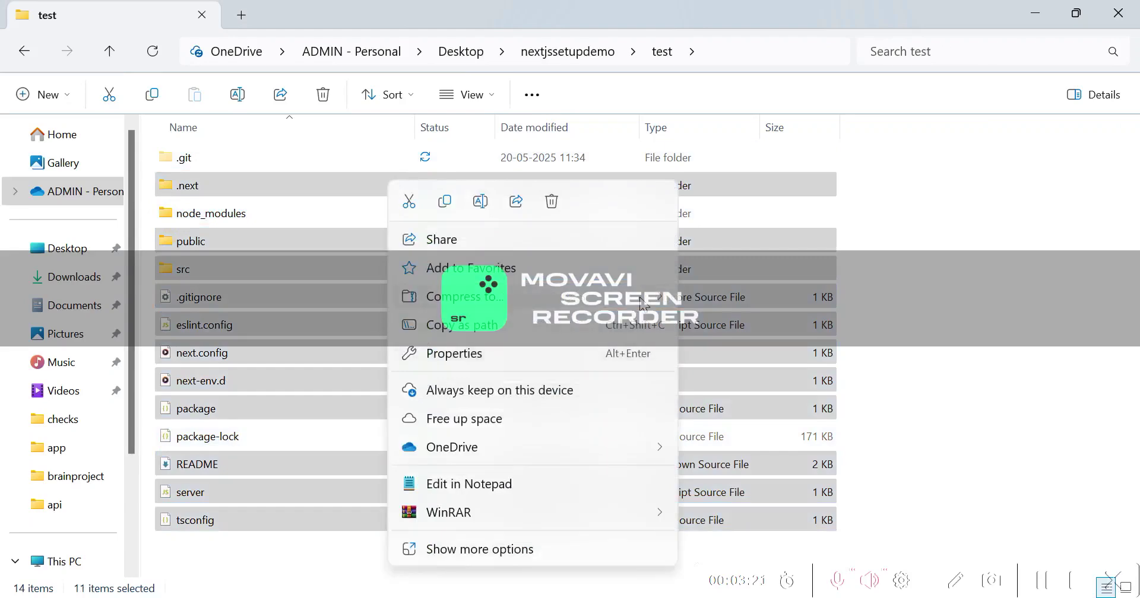
mouse_move(641, 303)
click(711, 301)
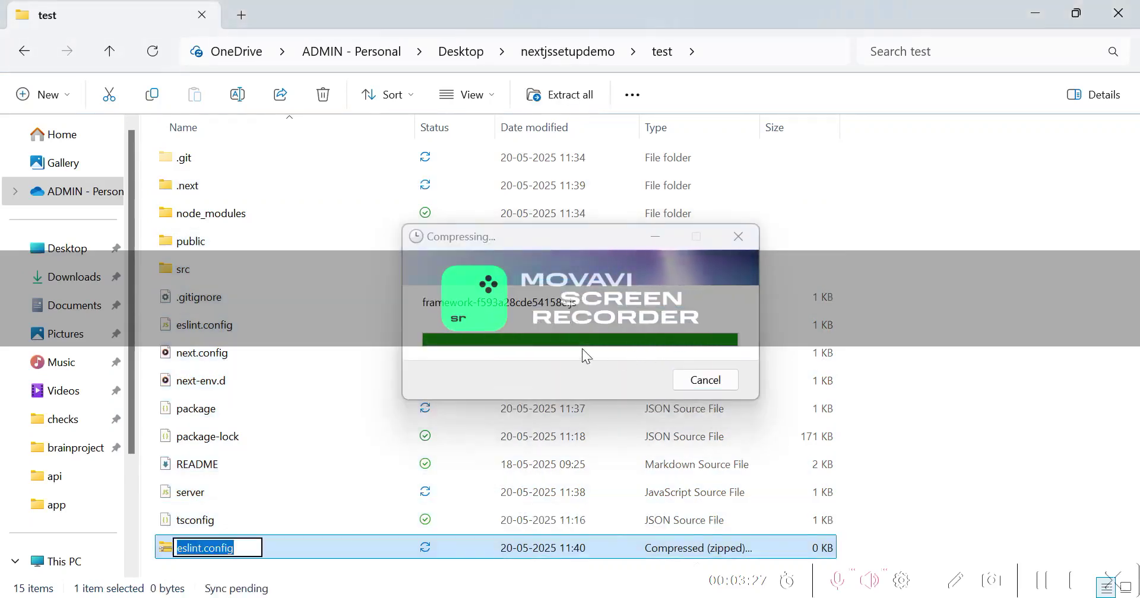
text(sample)
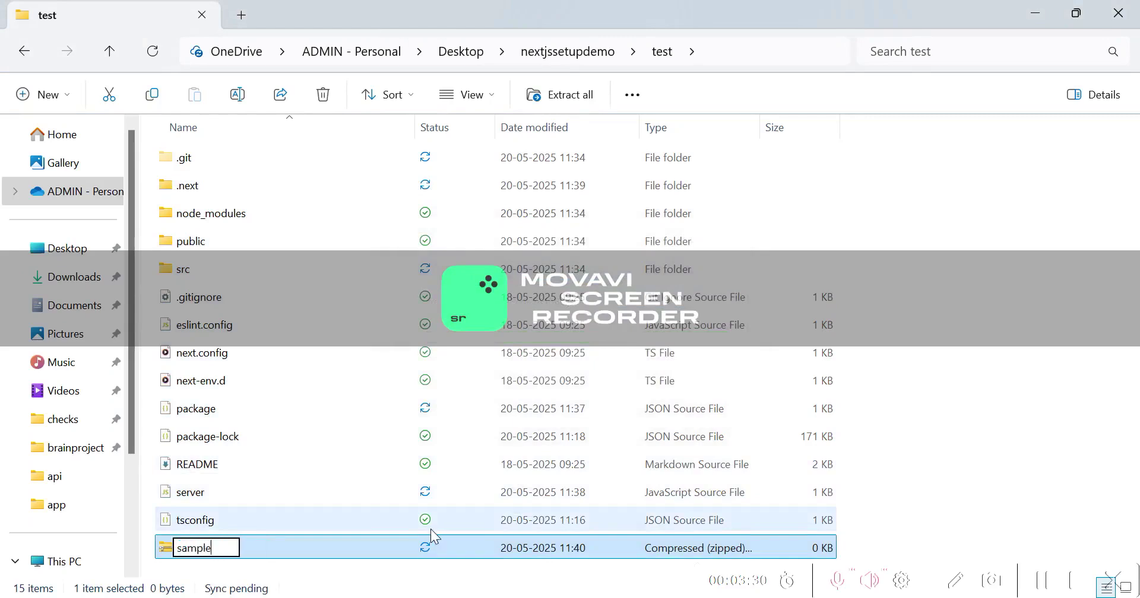
key(Return)
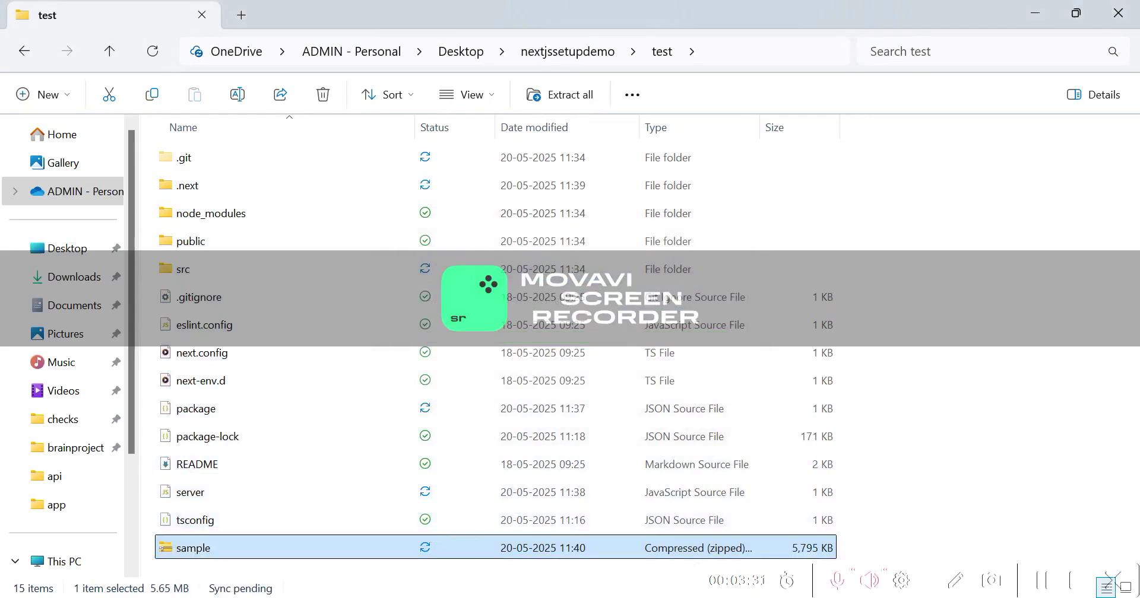
- Search cPanel Tools for 'file', launch File Manager, and open the testcheck folder
click(484, 492)
click(293, 11)
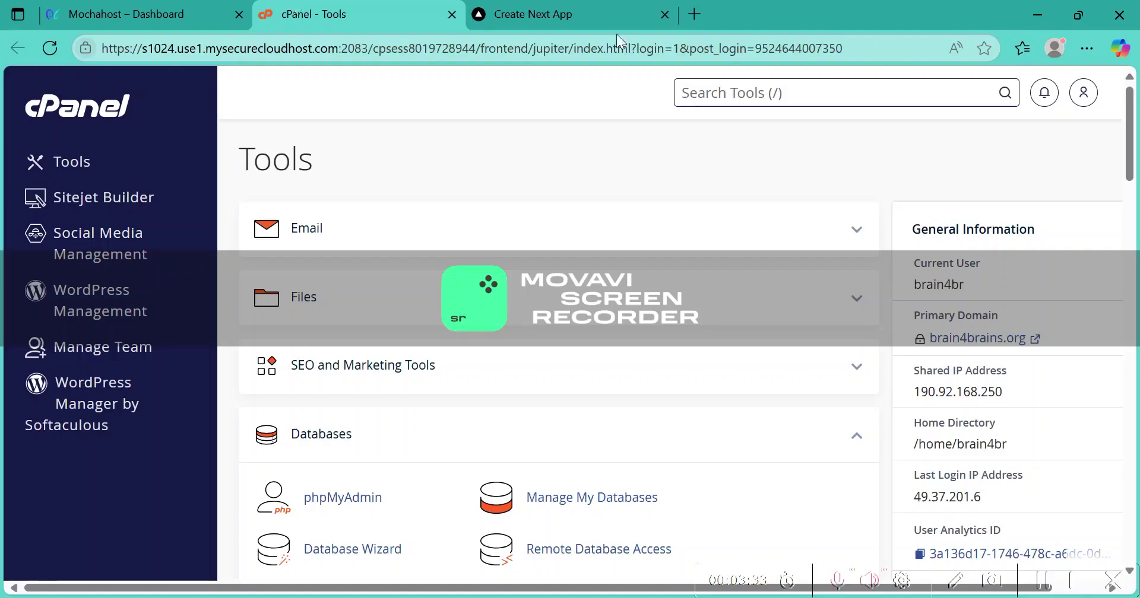
click(744, 70)
text(file)
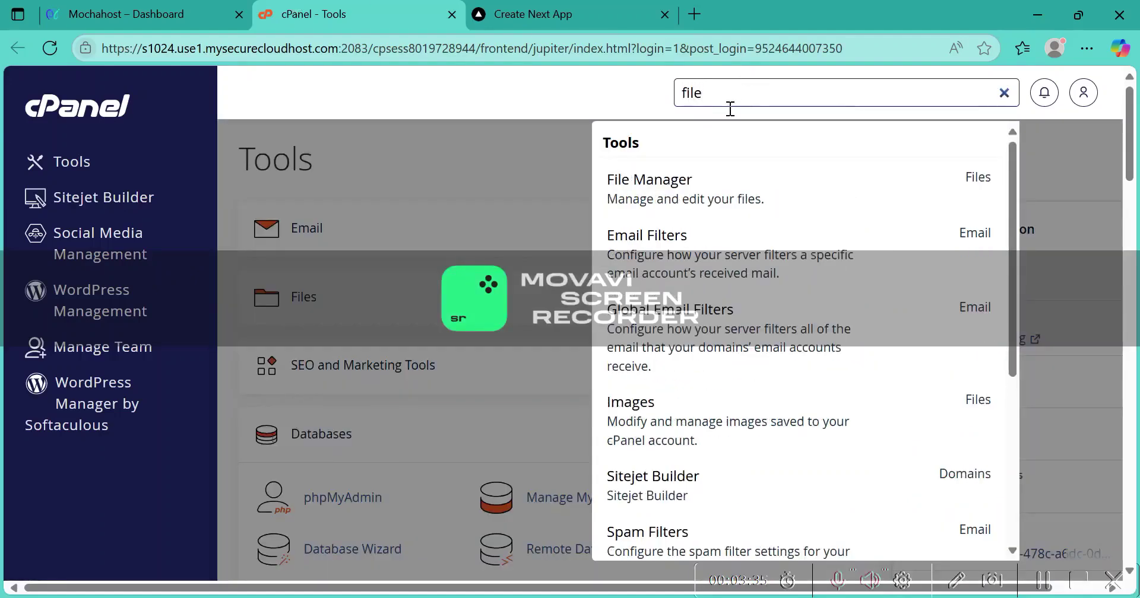
click(712, 178)
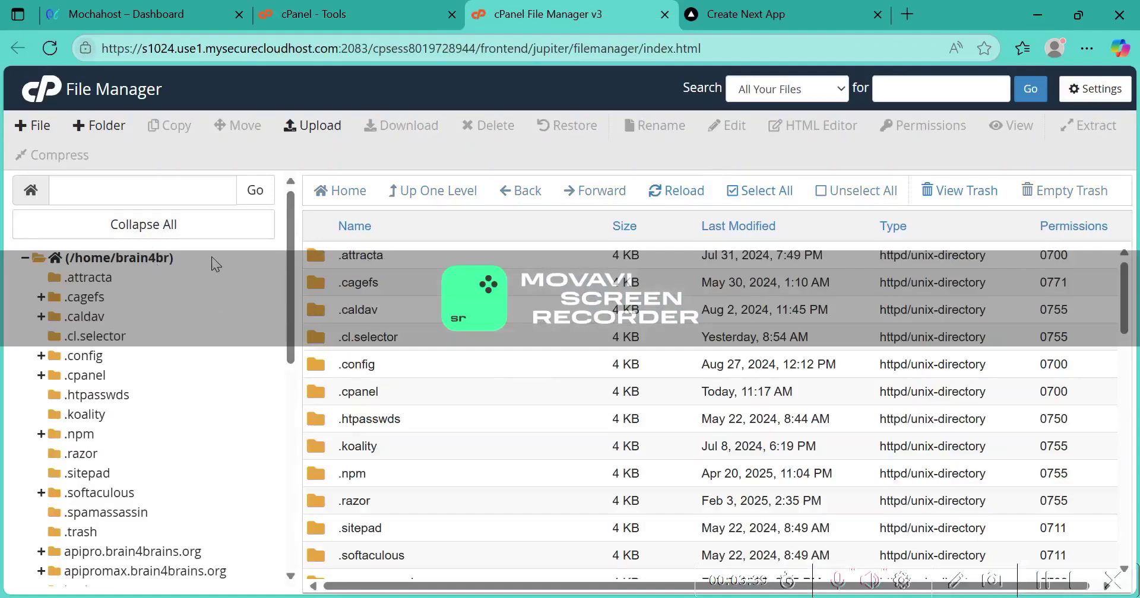
drag(289, 286, 285, 521)
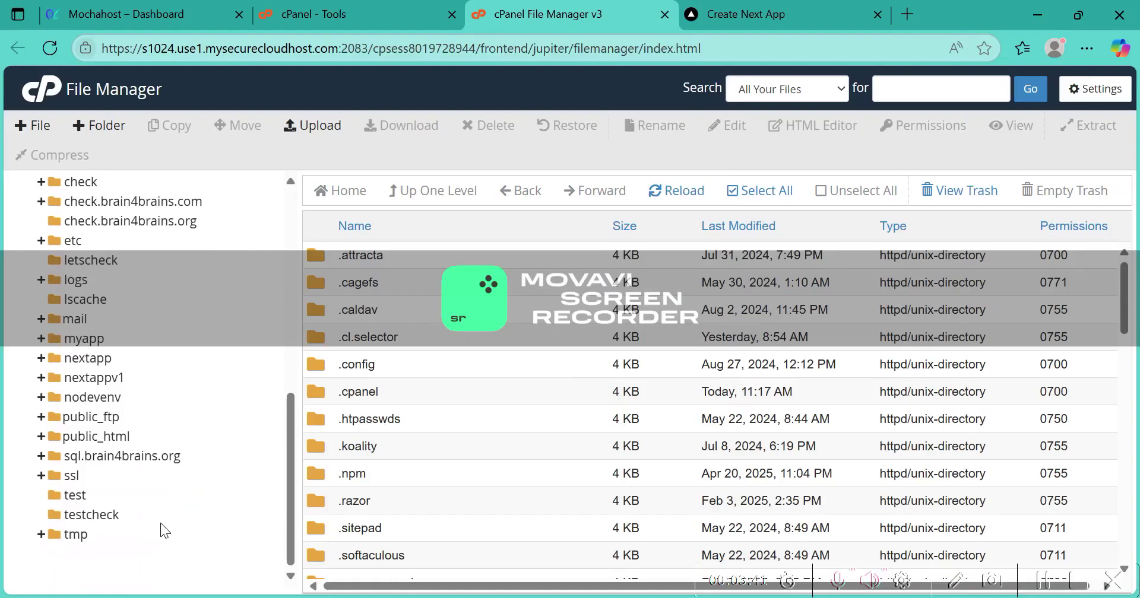
click(143, 516)
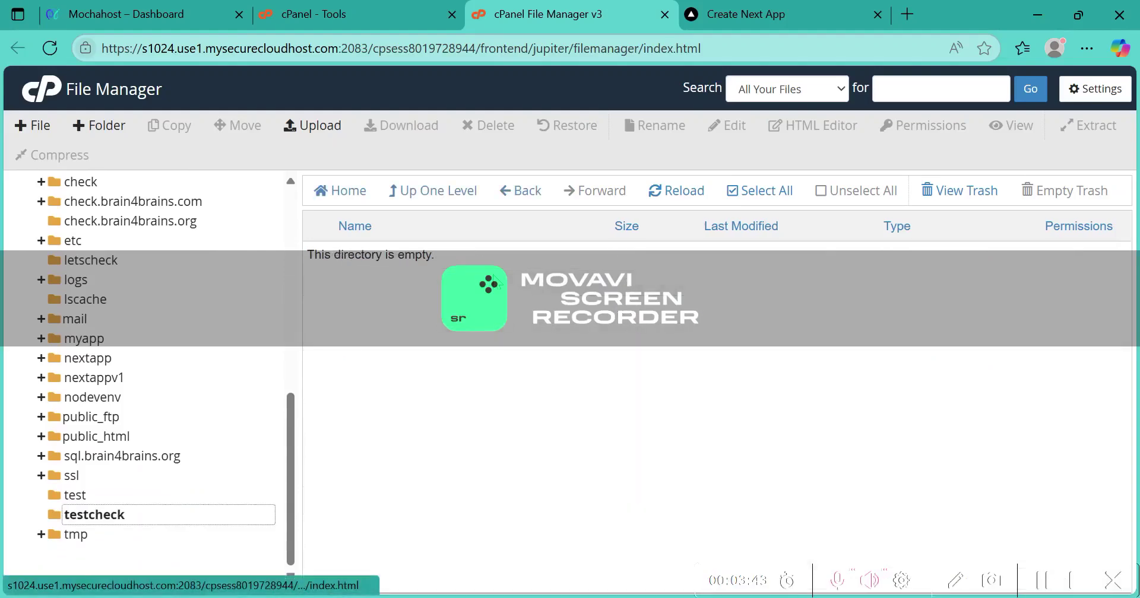
- Upload sample.zip to testcheck and close the upload tab once it reaches 100%
click(332, 127)
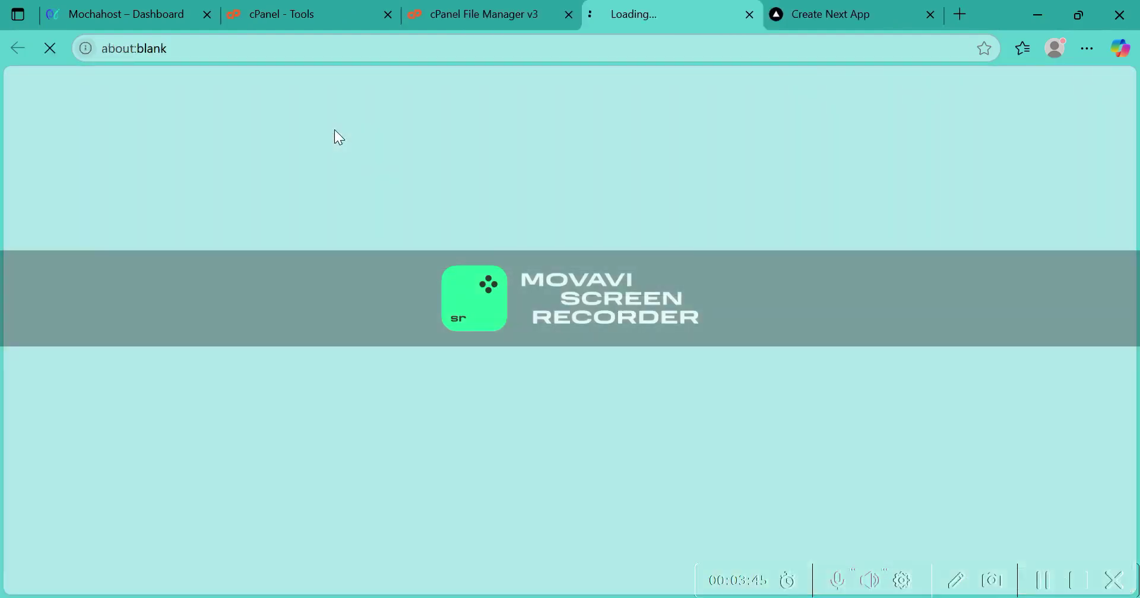
click(542, 374)
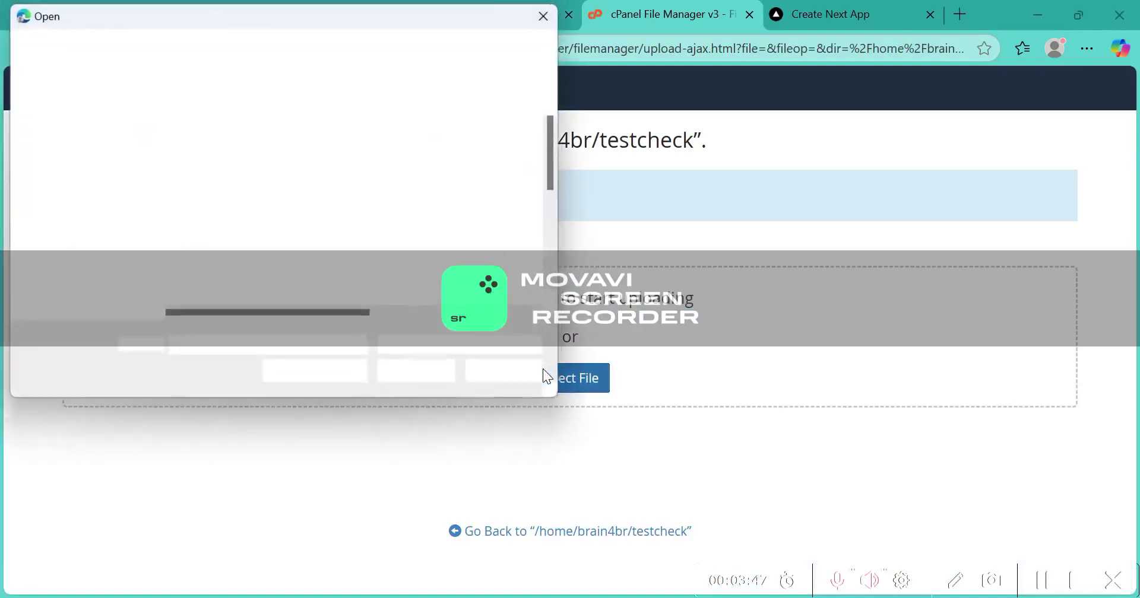
scroll(553, 227, down, 4)
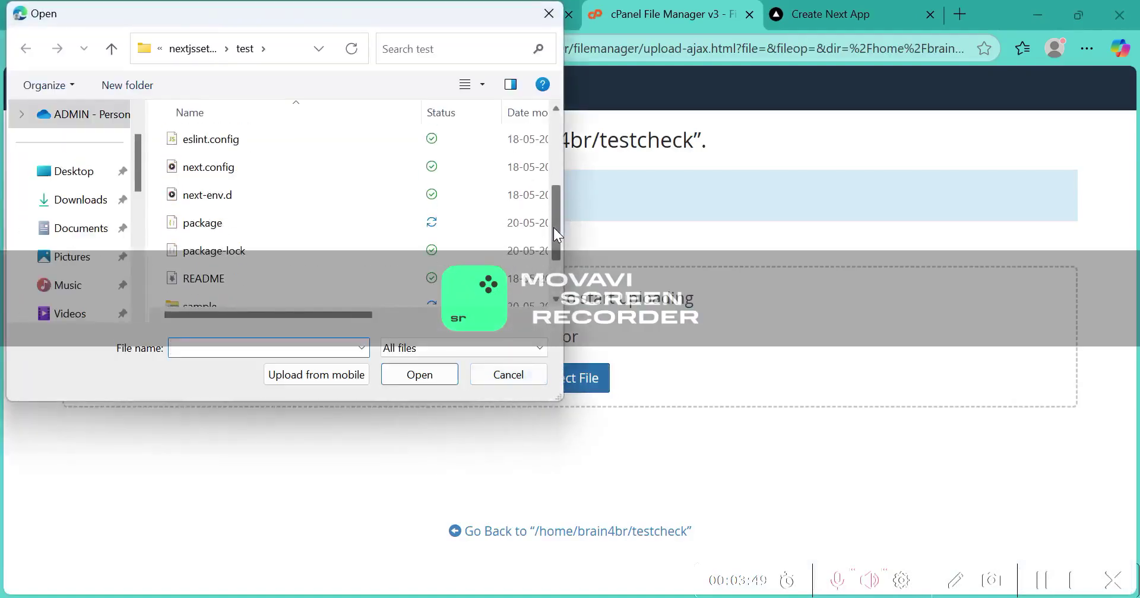
click(389, 237)
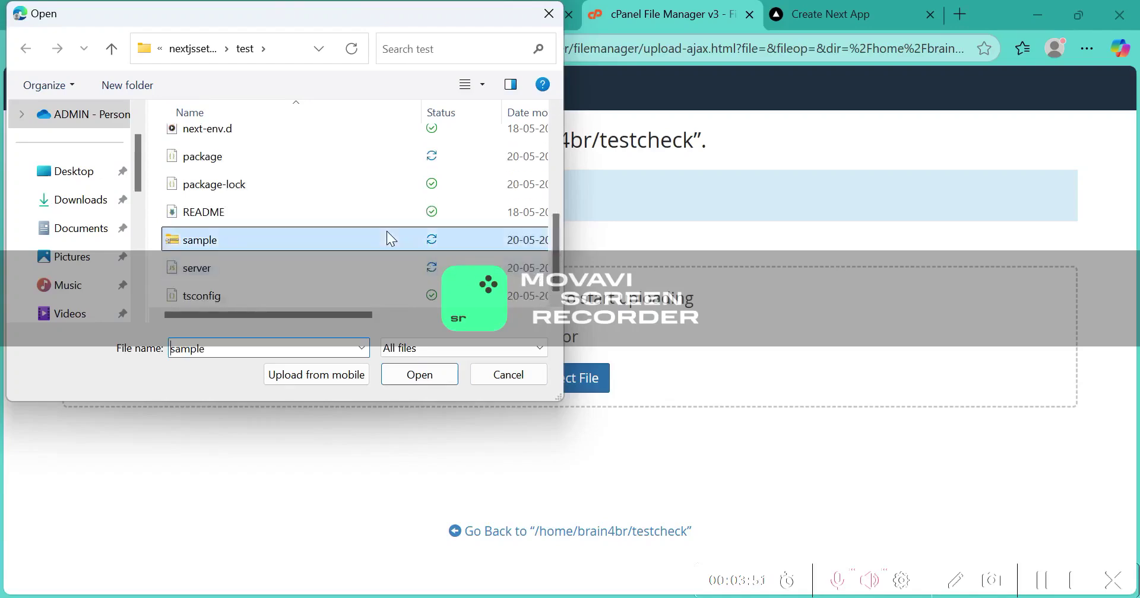
click(428, 381)
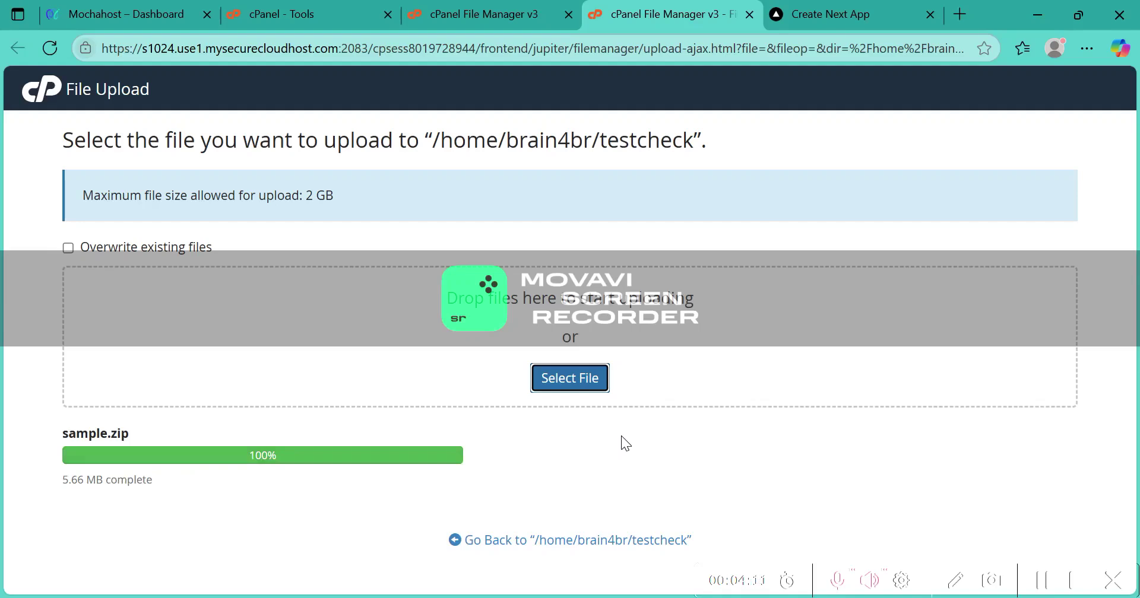
click(750, 14)
- Extract sample.zip into the testcheck folder and dismiss the extraction results
click(699, 198)
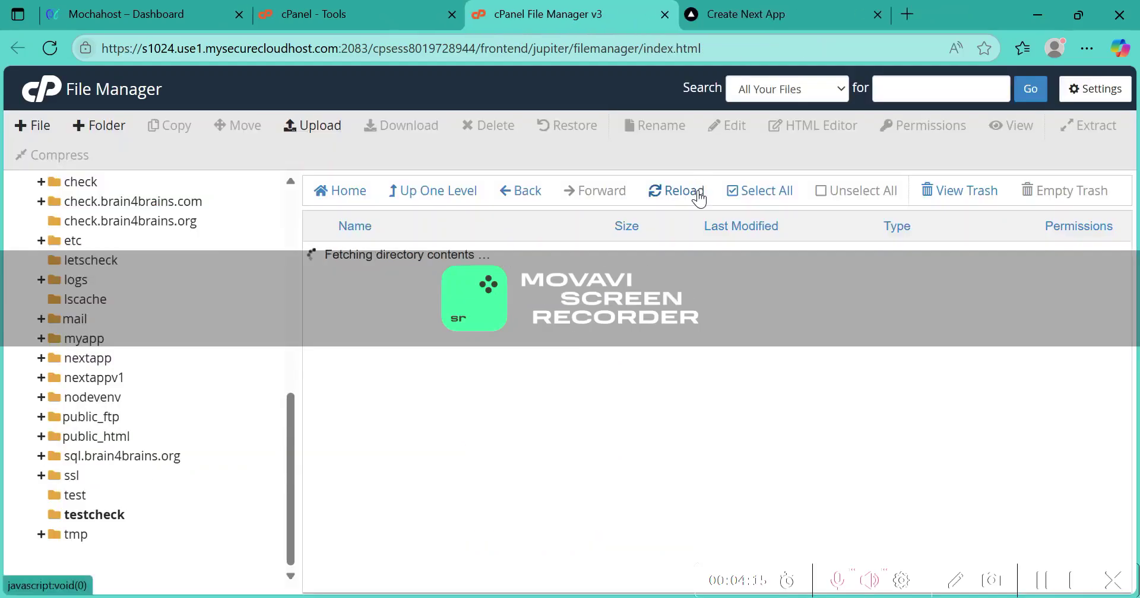
right_click(579, 251)
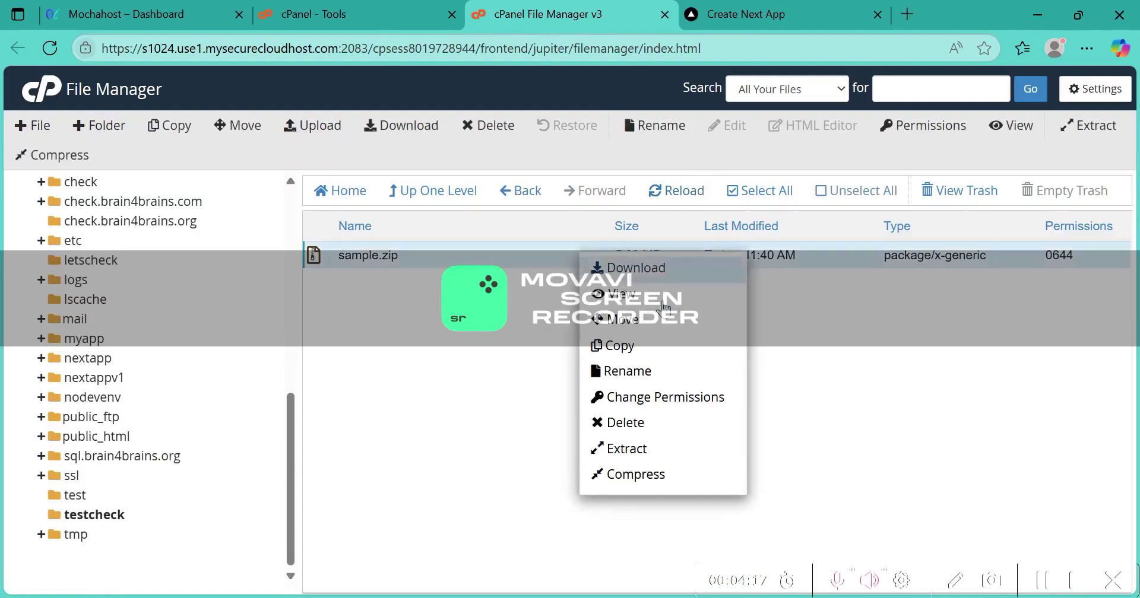
click(693, 450)
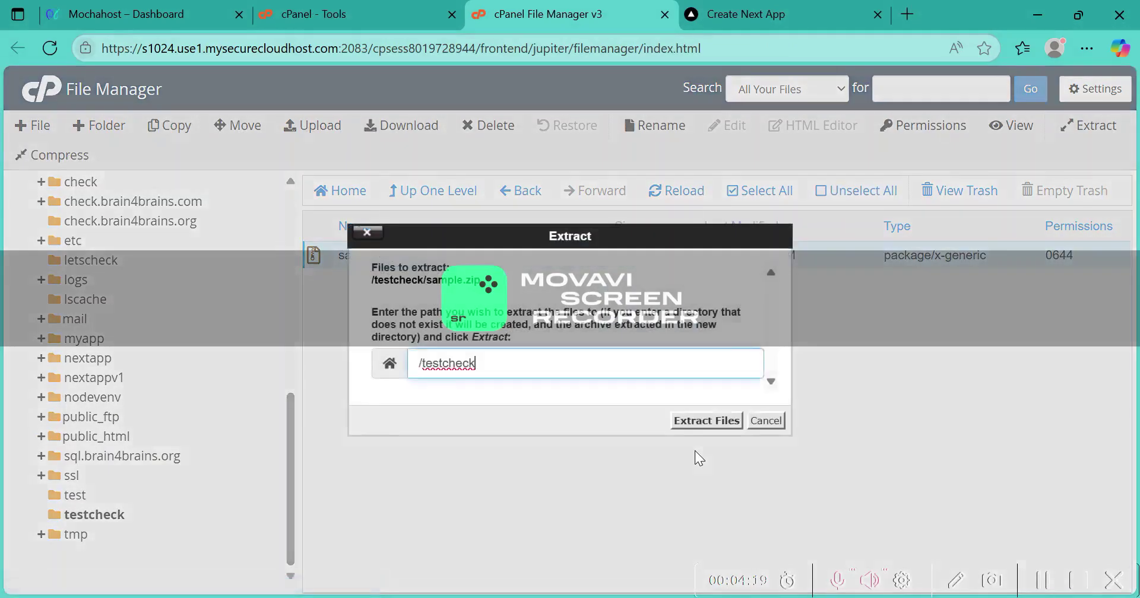
click(683, 419)
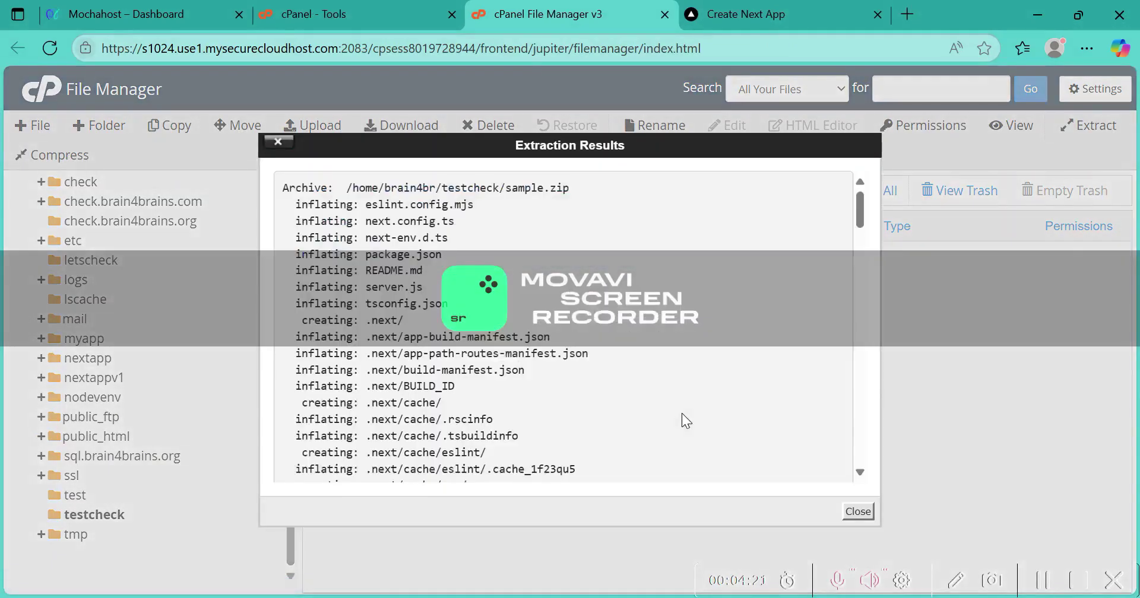
click(849, 510)
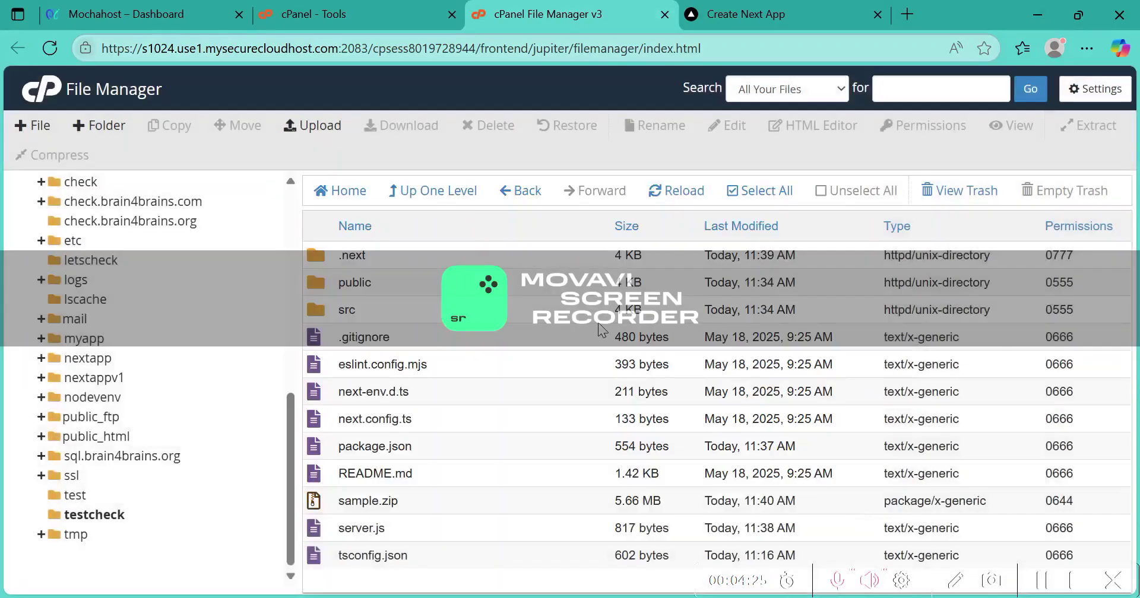
- Permanently delete sample.zip and return to the cPanel Tools tab
click(459, 500)
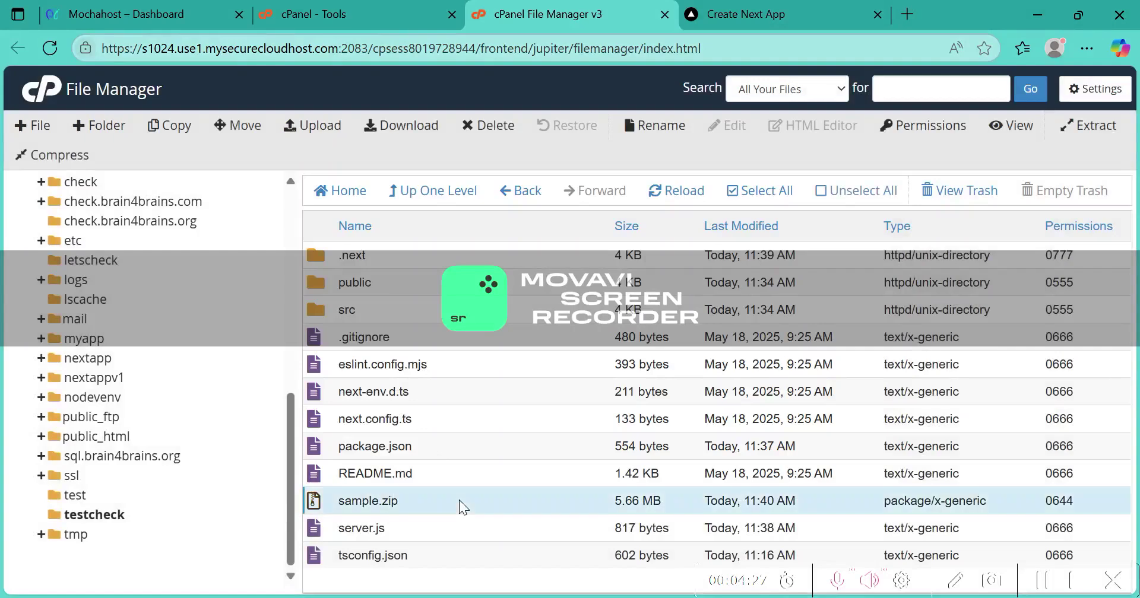
click(468, 127)
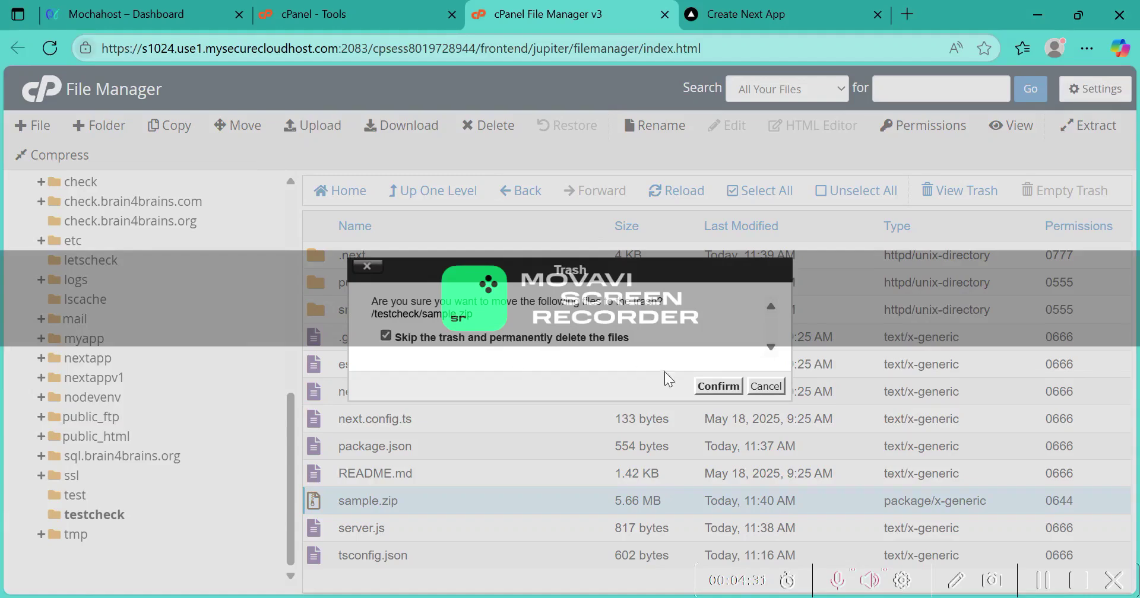
click(715, 386)
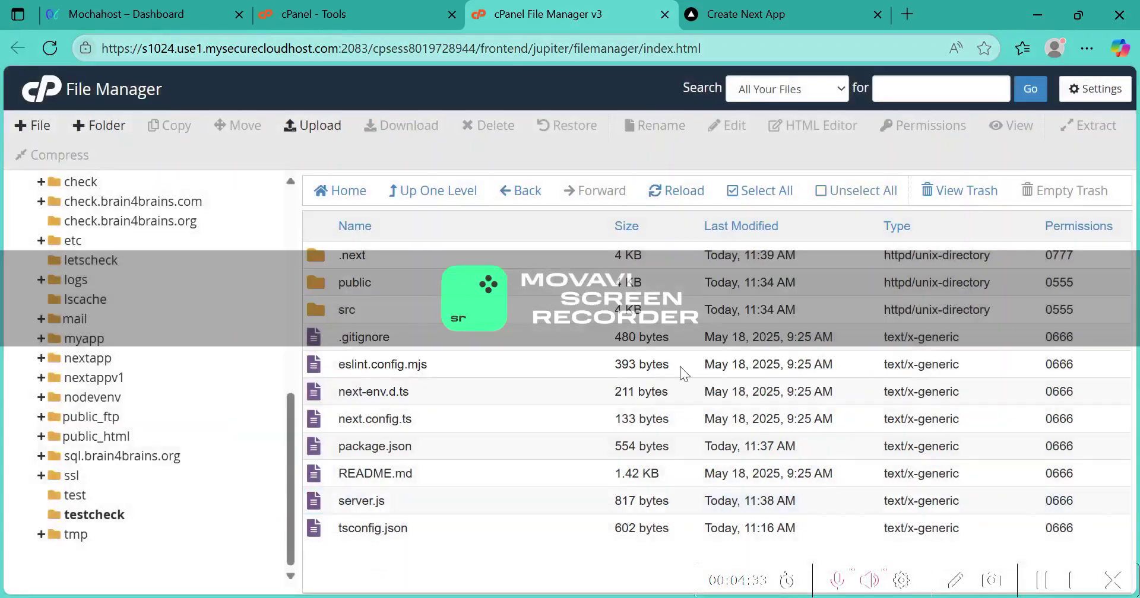
click(333, 15)
- Search the cPanel tools for 'node' and start a new application in Setup Node.js App
click(700, 93)
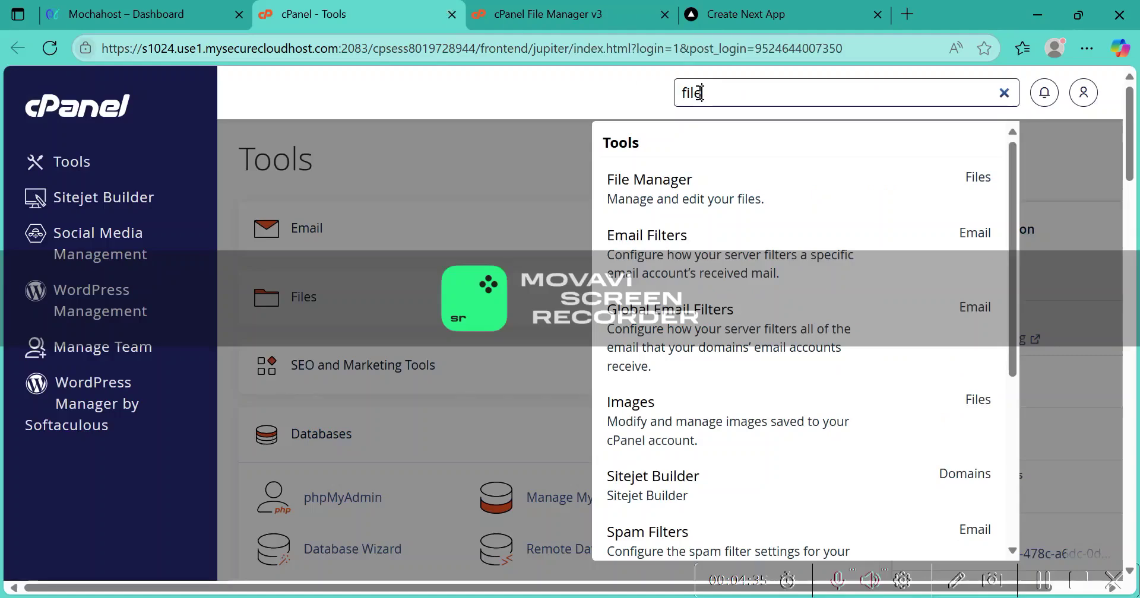
key(BackSpace)
key(BackSpace)
key(BackSpace)
key(BackSpace)
text(node)
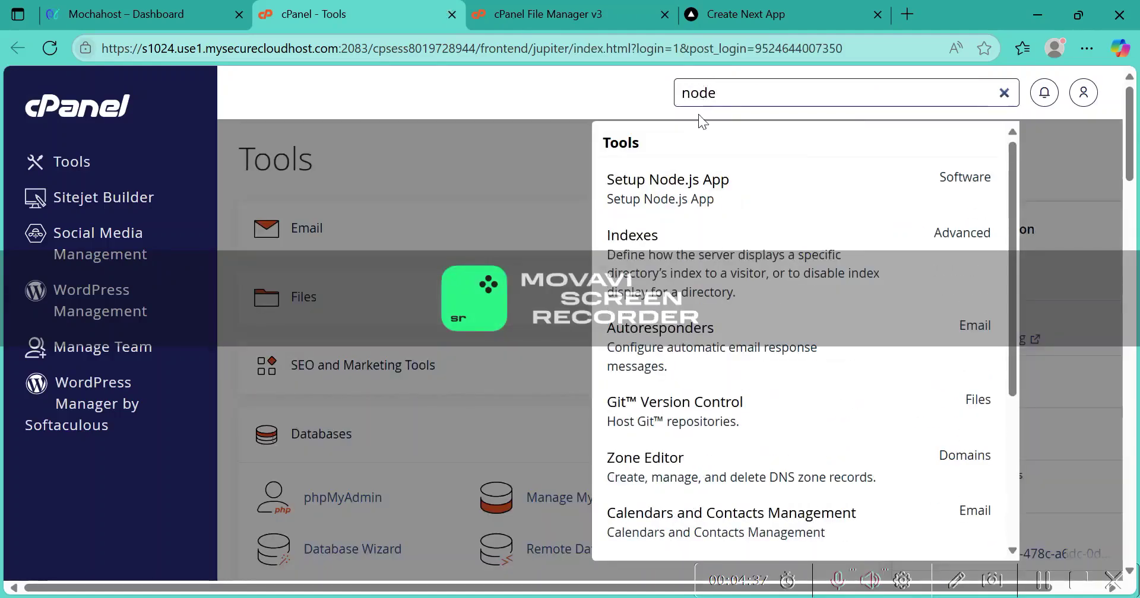
click(699, 184)
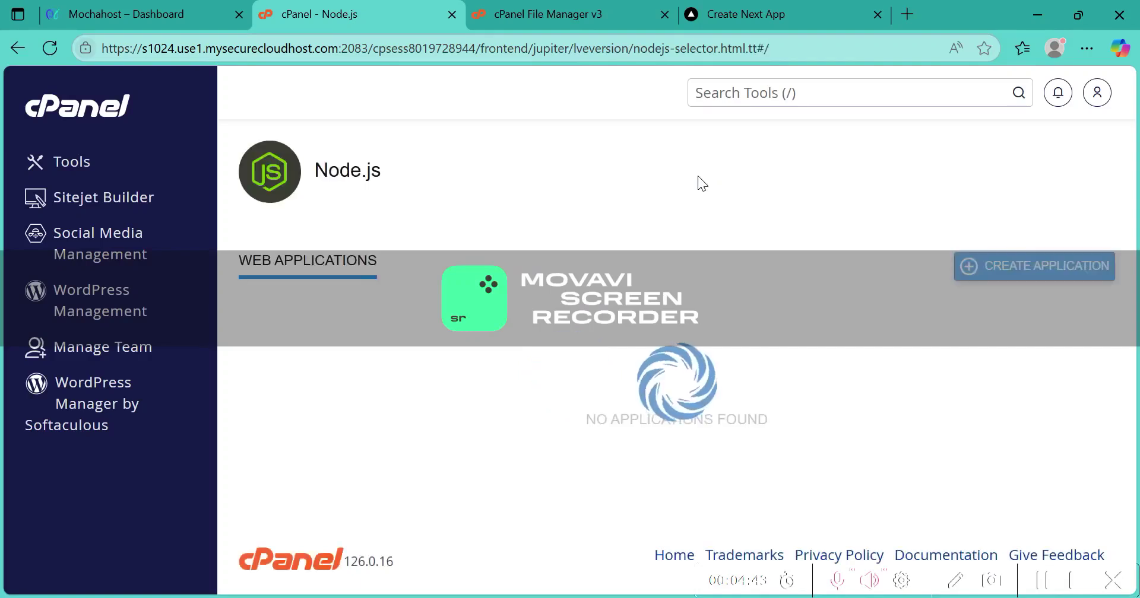
click(1014, 269)
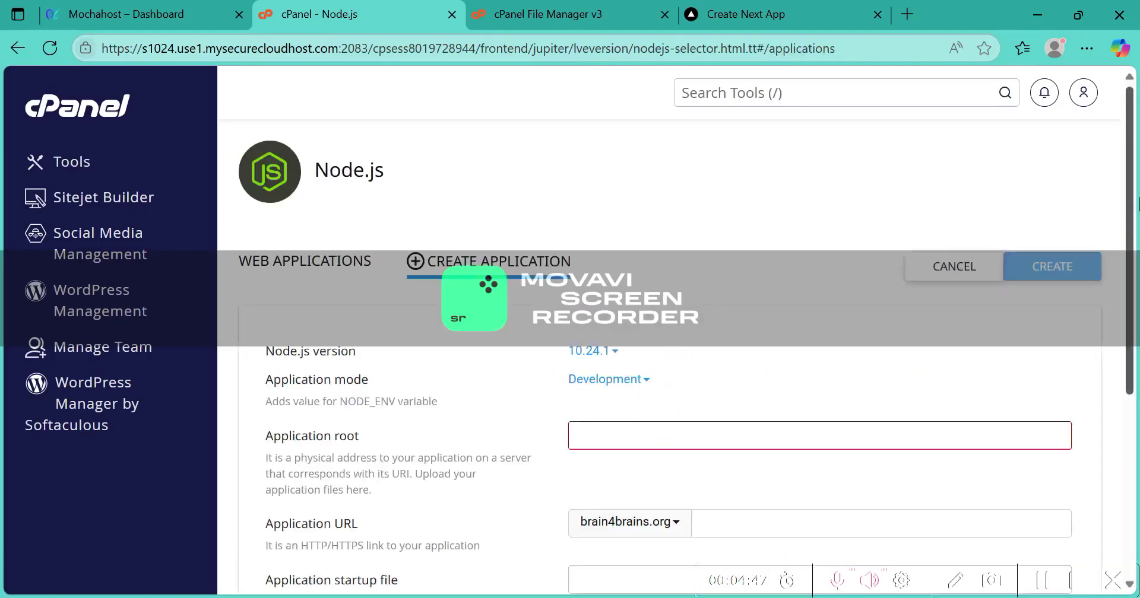
- Choose Node.js version 20.18.3 and Production mode, checking the app folder name in File Manager
scroll(1134, 196, down, 2)
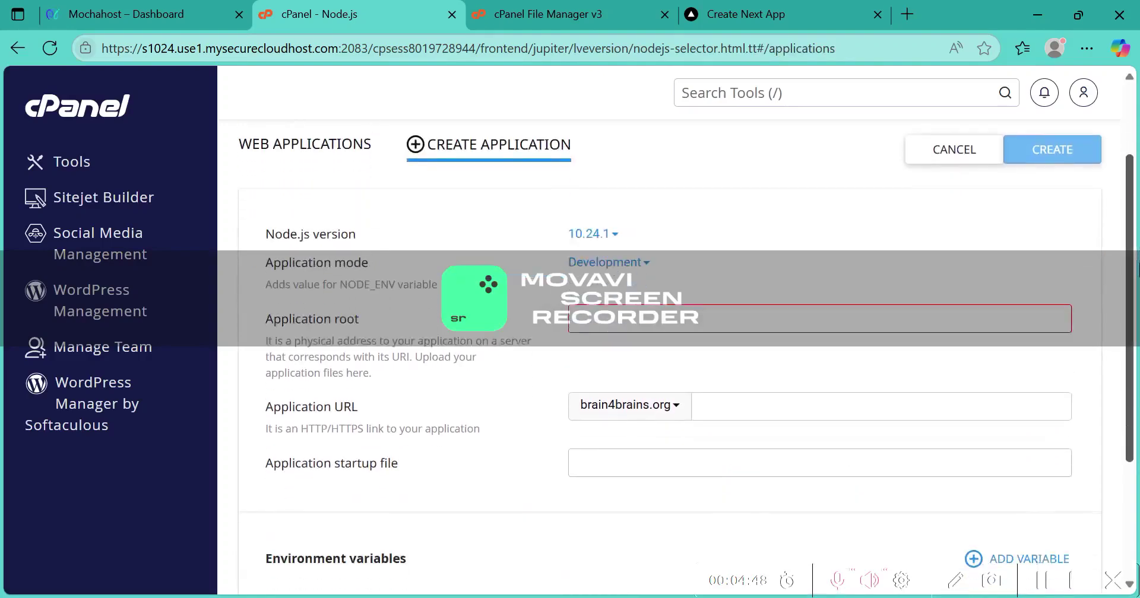
click(603, 222)
click(654, 530)
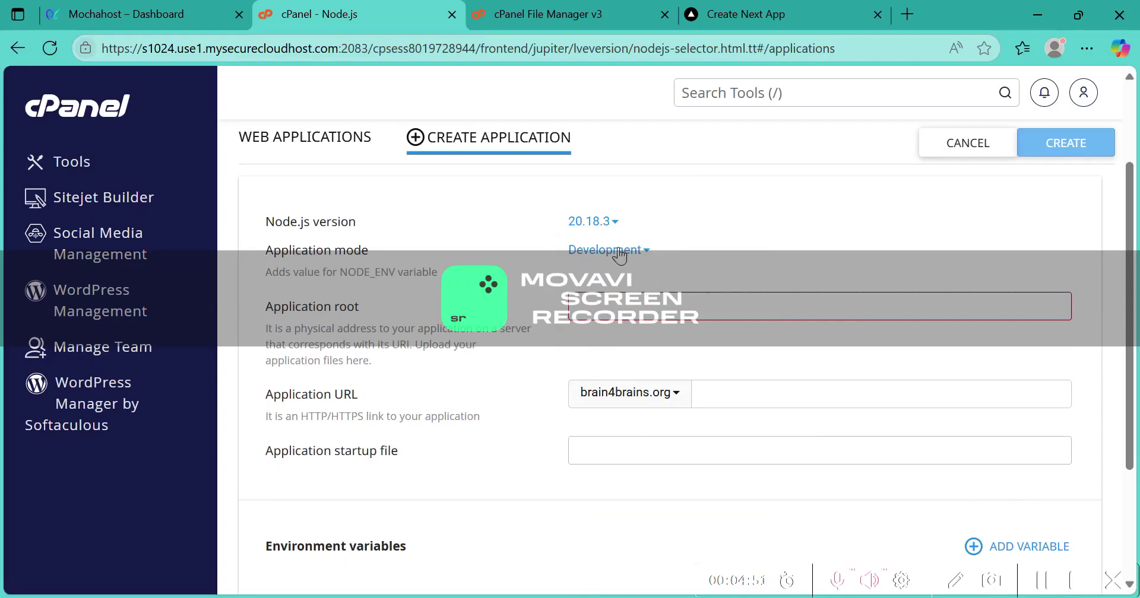
click(618, 252)
click(641, 333)
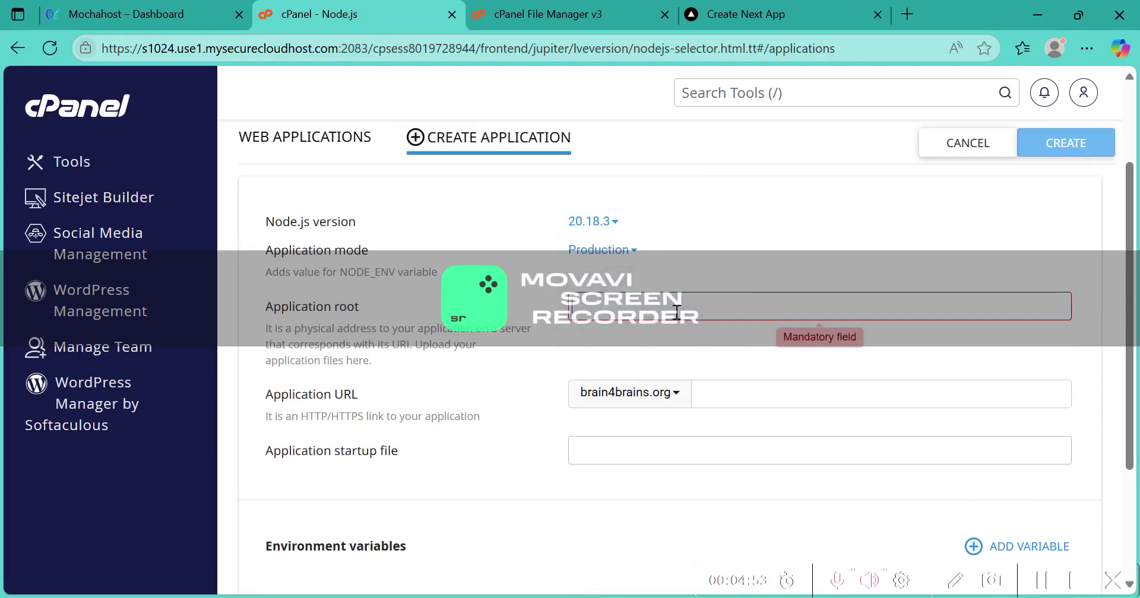
click(588, 14)
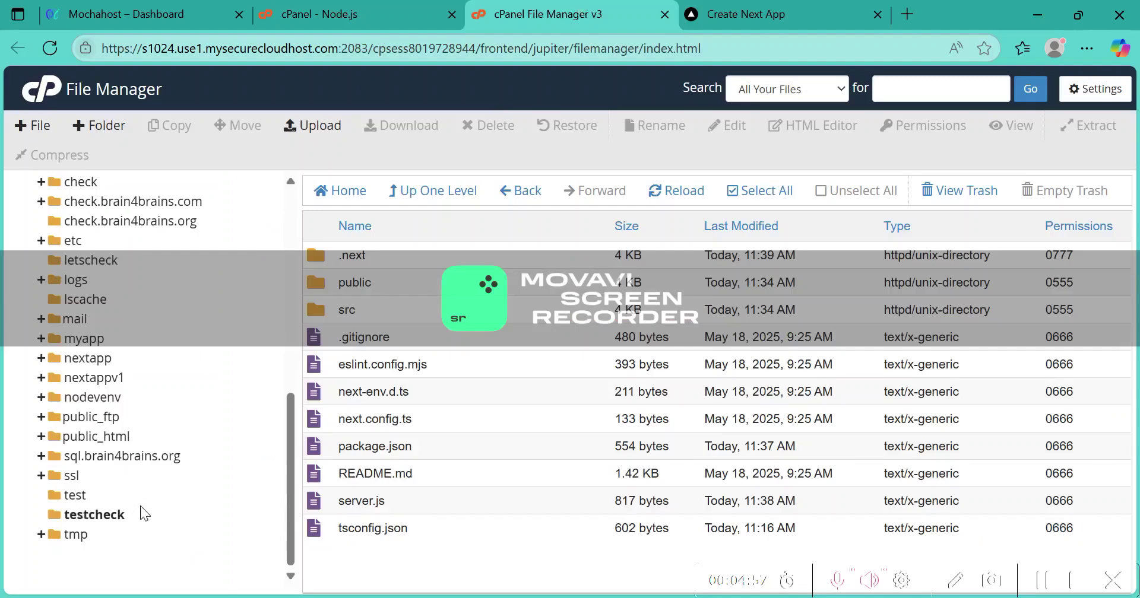
click(414, 12)
- Create the app with root 'testcheck', URL api.brain4brains.org and startup file server.js
click(590, 295)
text(tel)
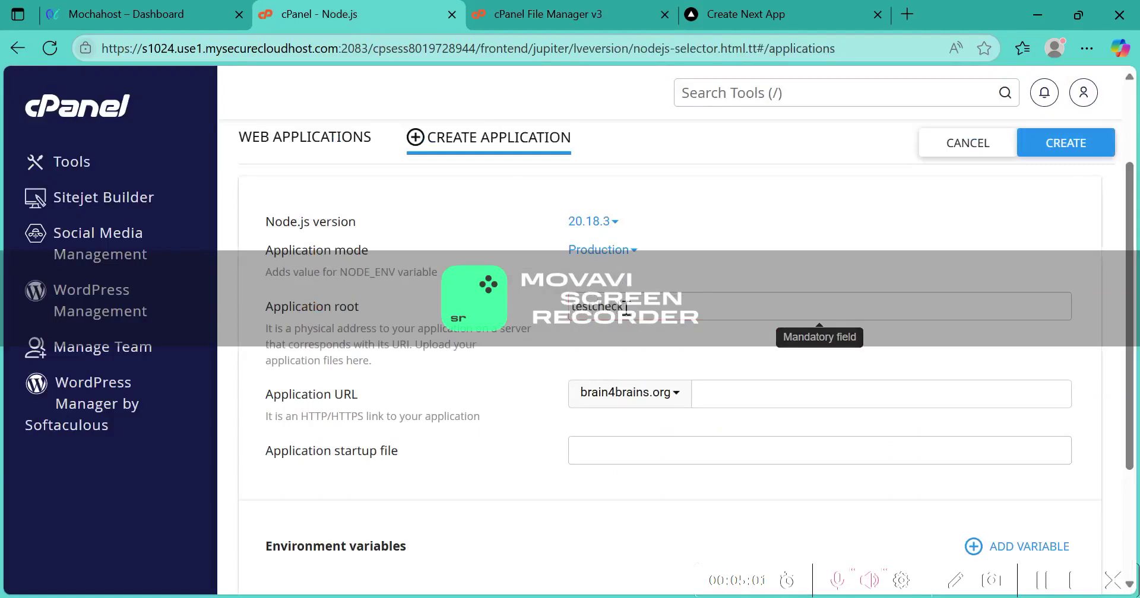
click(661, 406)
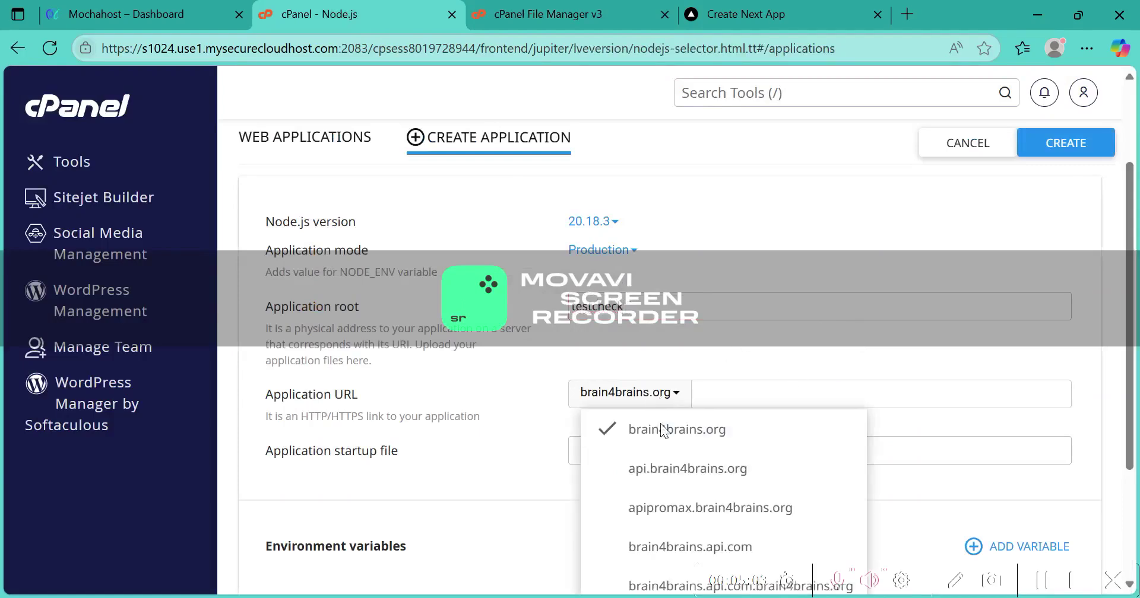
click(664, 472)
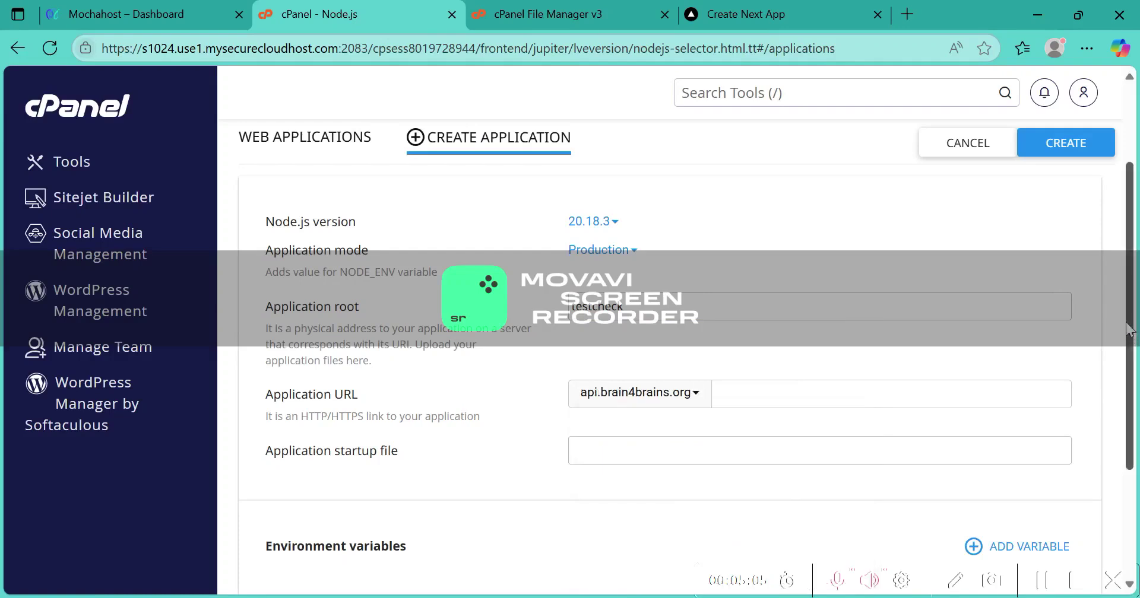
scroll(1128, 343, down, 1)
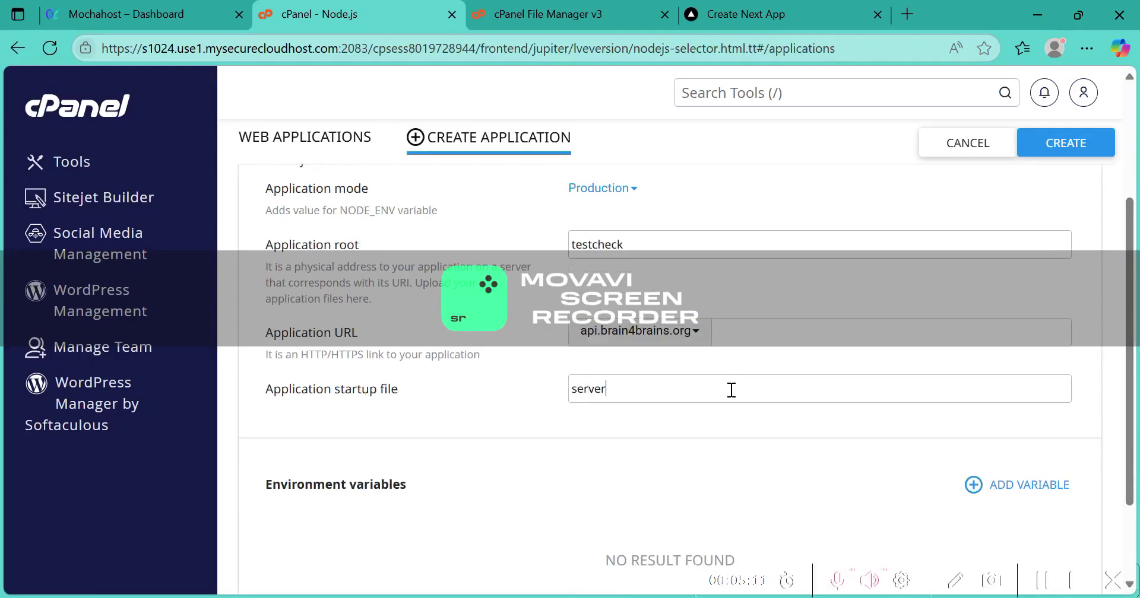
click(996, 381)
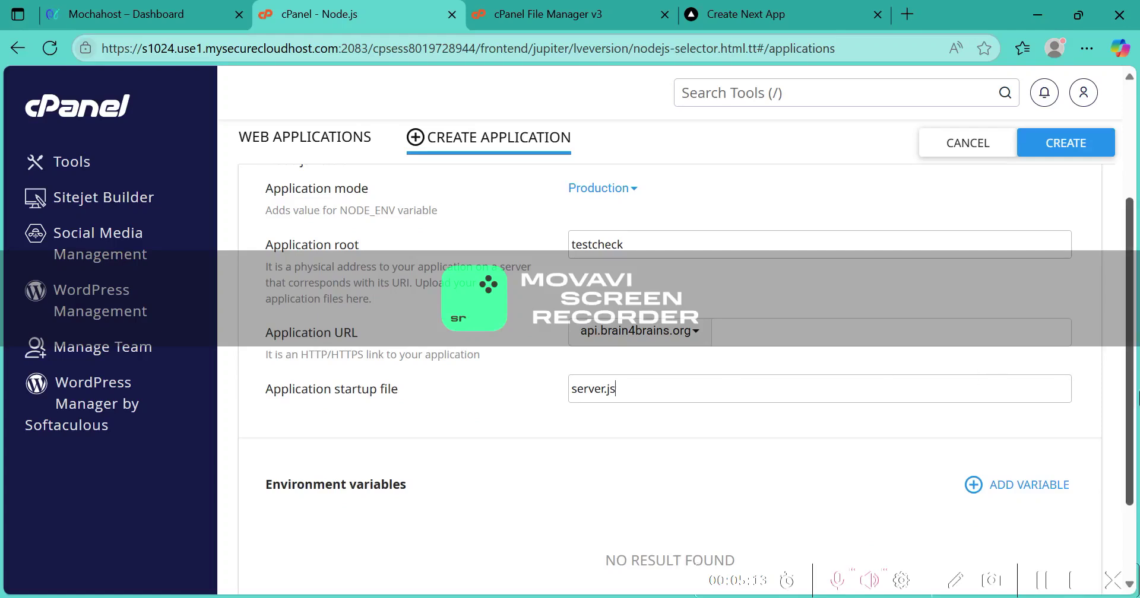
scroll(1134, 392, down, 2)
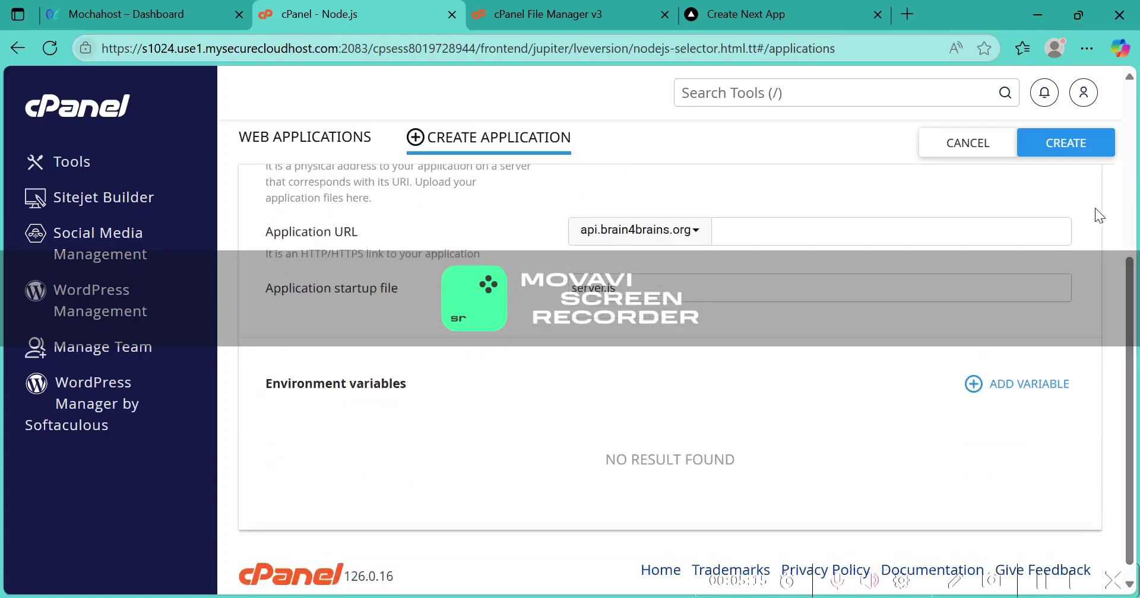
click(1071, 155)
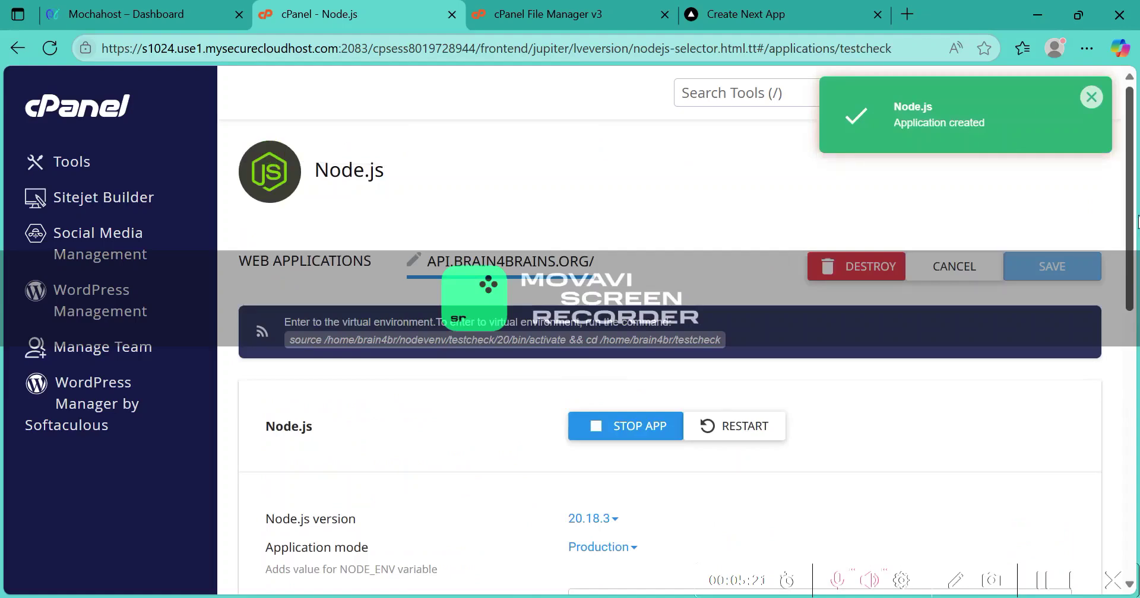
- Run NPM Install to install the testcheck app's package.json dependencies
scroll(1137, 220, down, 1)
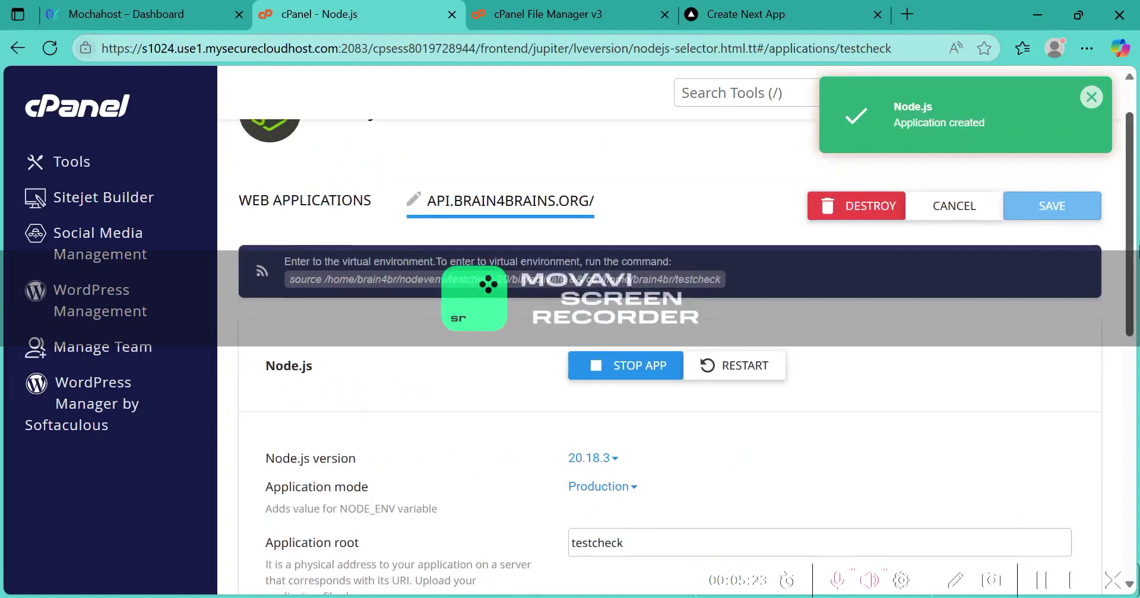
scroll(1137, 252, down, 7)
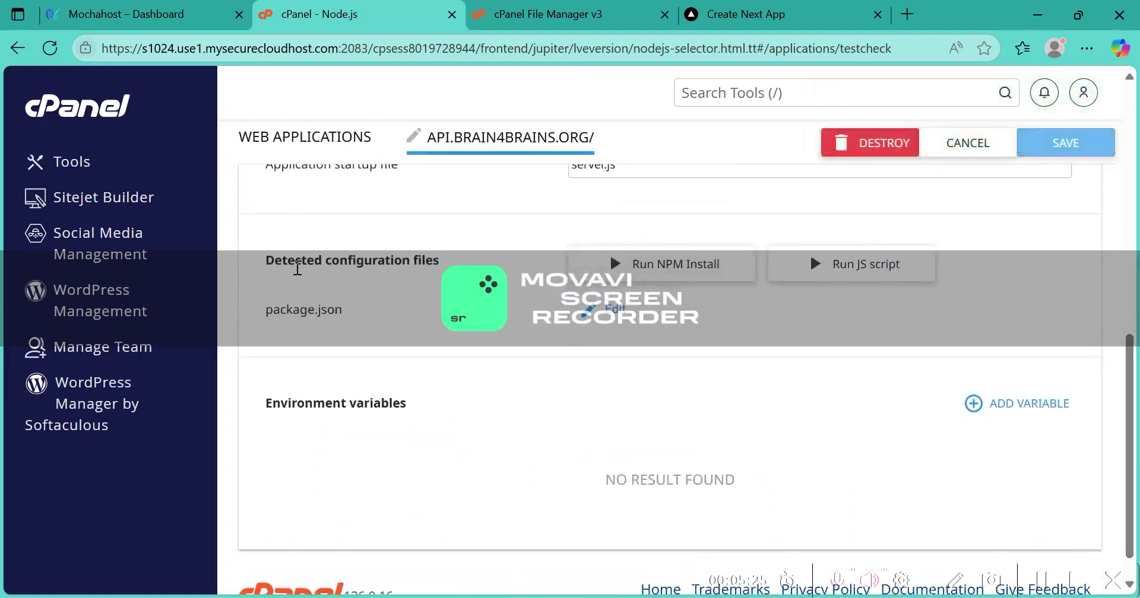
click(601, 279)
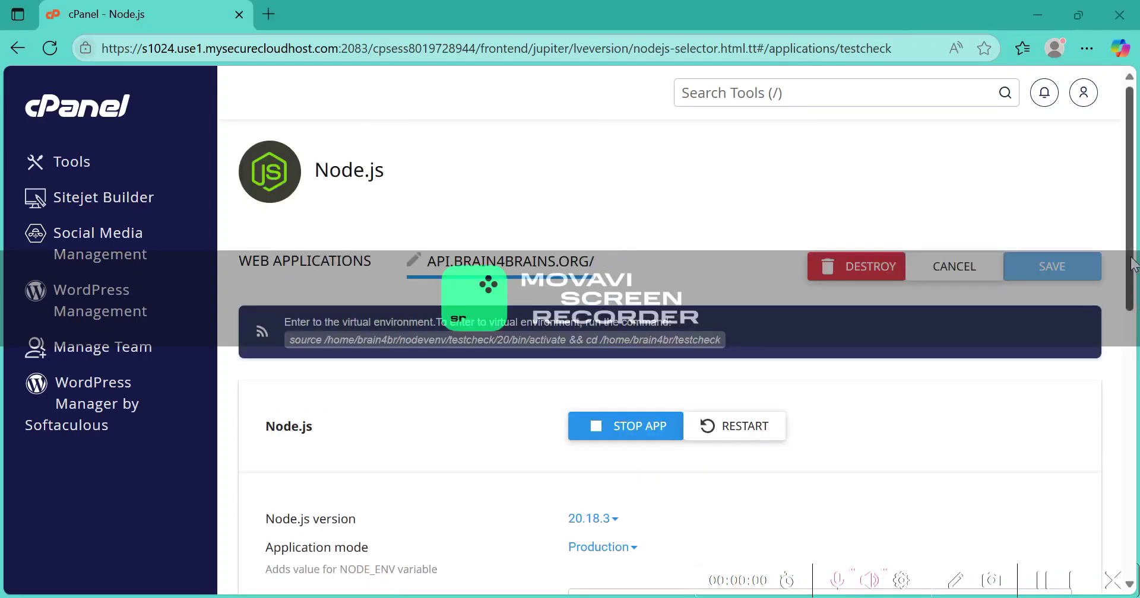
scroll(1133, 297, down, 6)
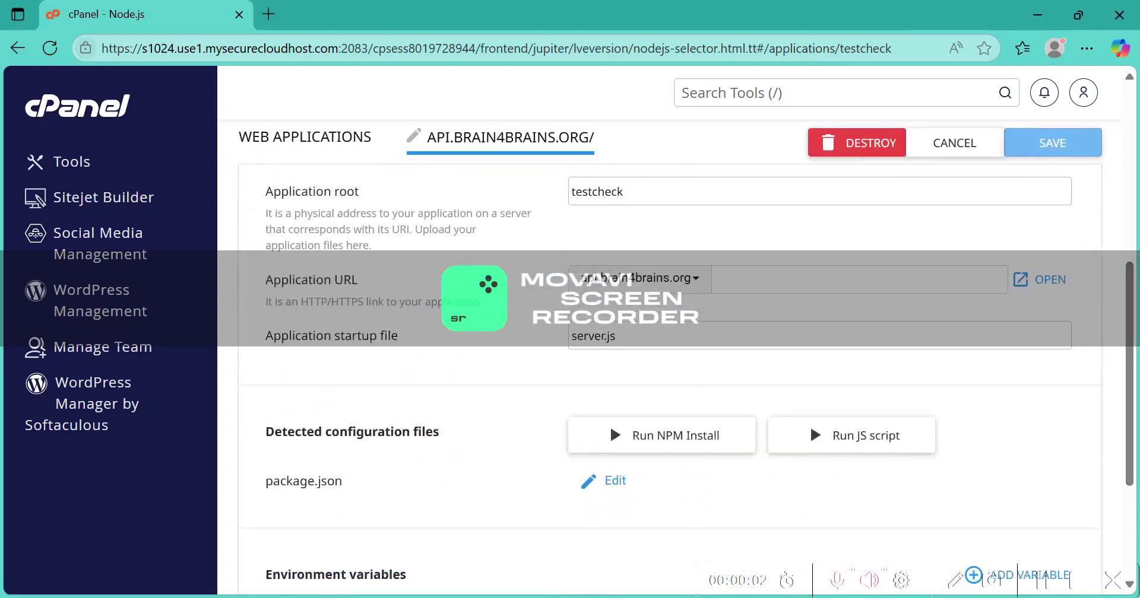
- Confirm the new node_modules folder in File Manager's testcheck folder, then return to the Node.js app
click(536, 553)
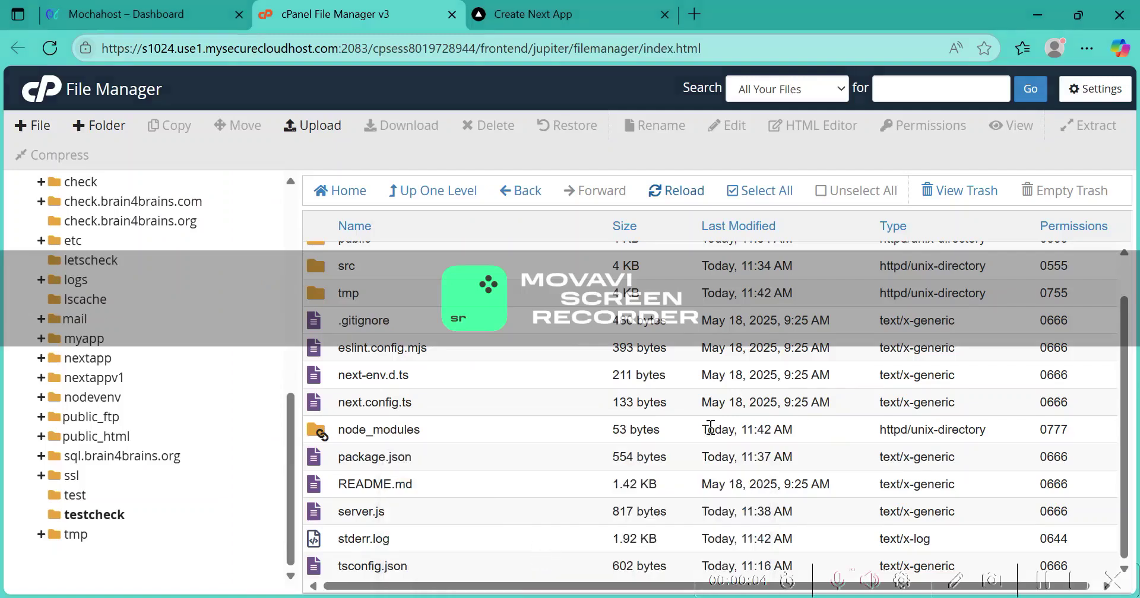
click(483, 426)
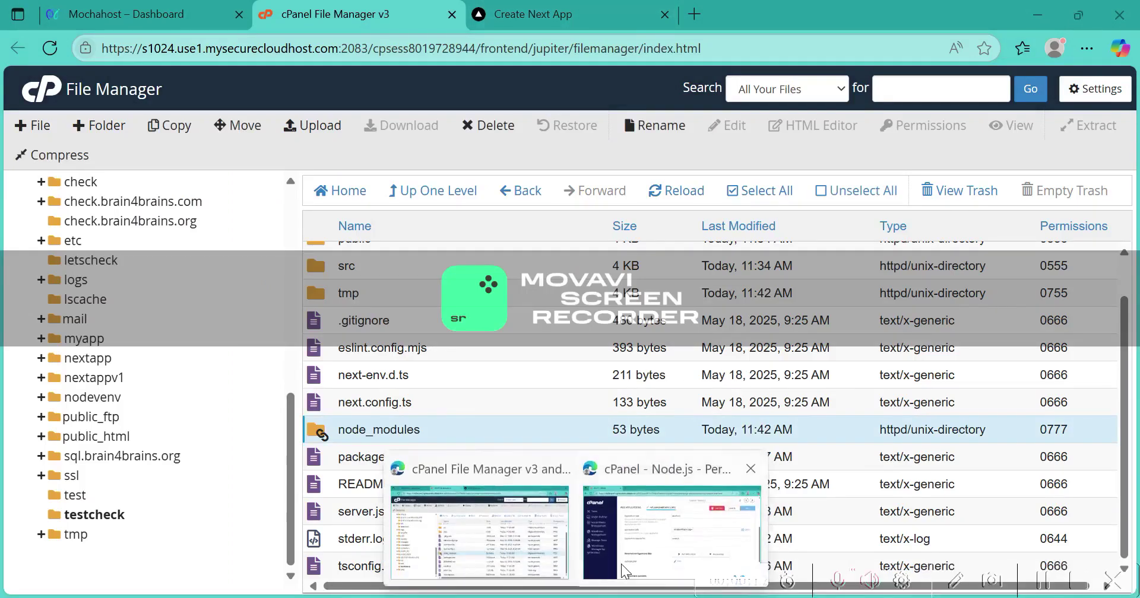
click(673, 564)
- Load api.brain4brains.org in a new browser tab and verify the Test Check heading
click(279, 13)
text(api)
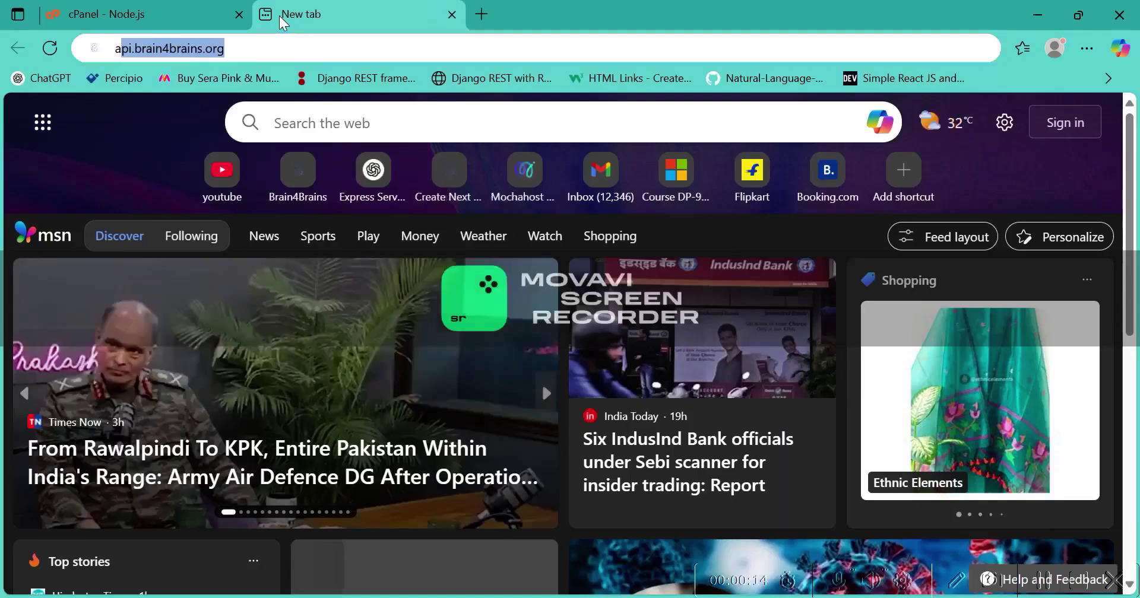
key(Return)
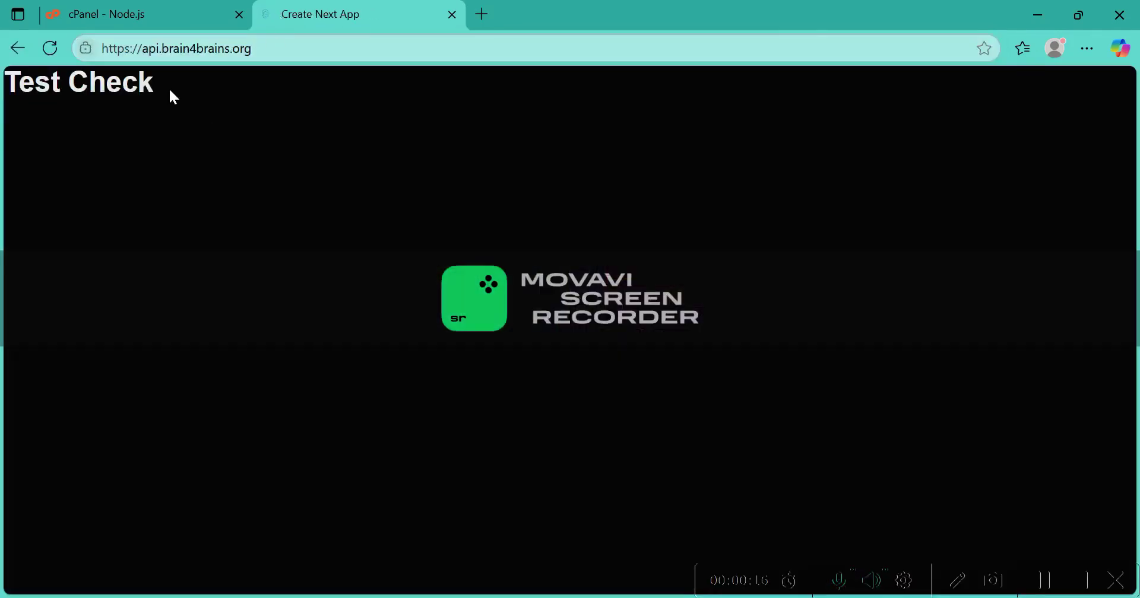
drag(170, 91, 11, 87)
click(248, 112)
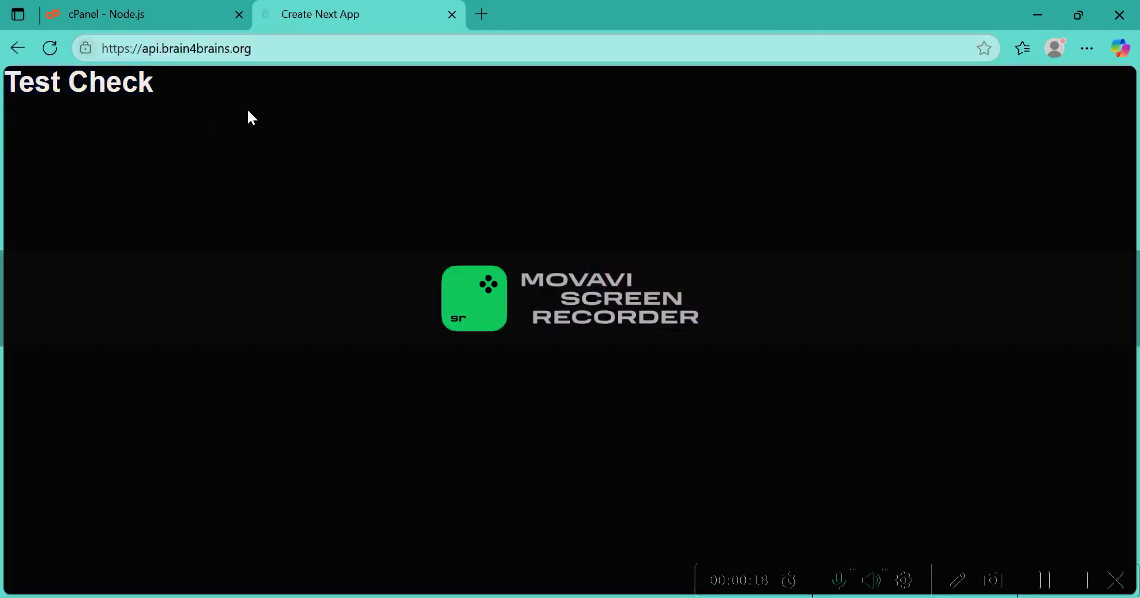